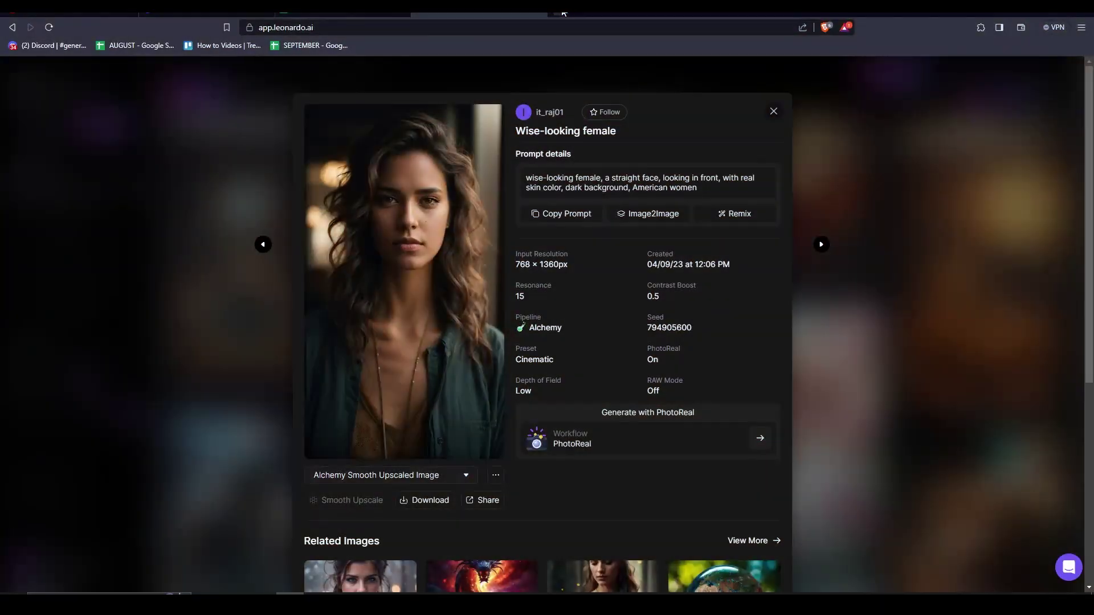
Load the leonardo.ai website in the separate empty browser tab.
click(563, 12)
text(le)
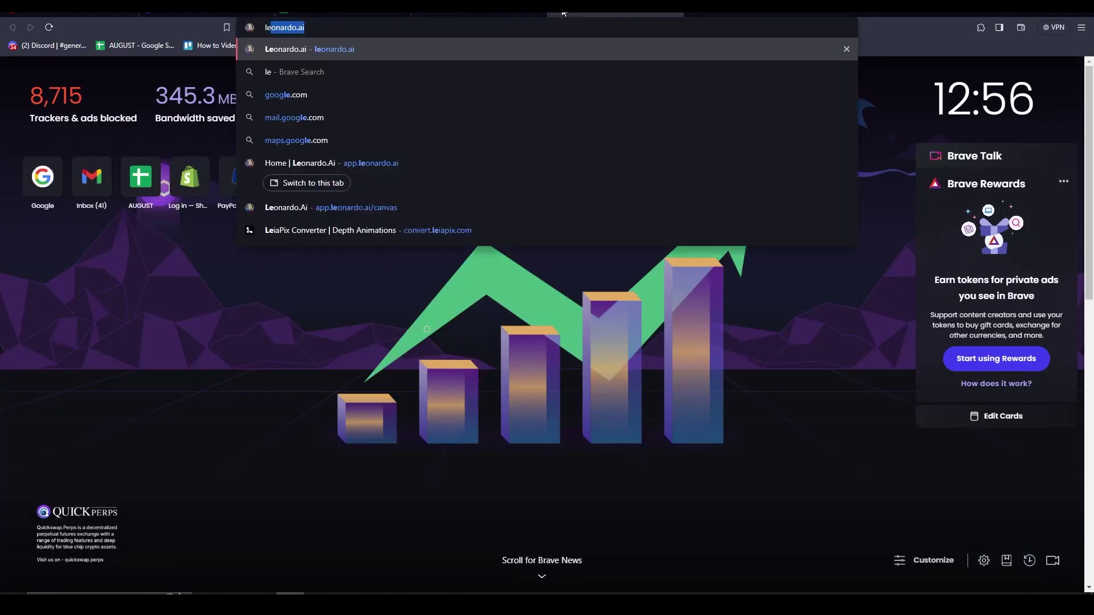
key(Return)
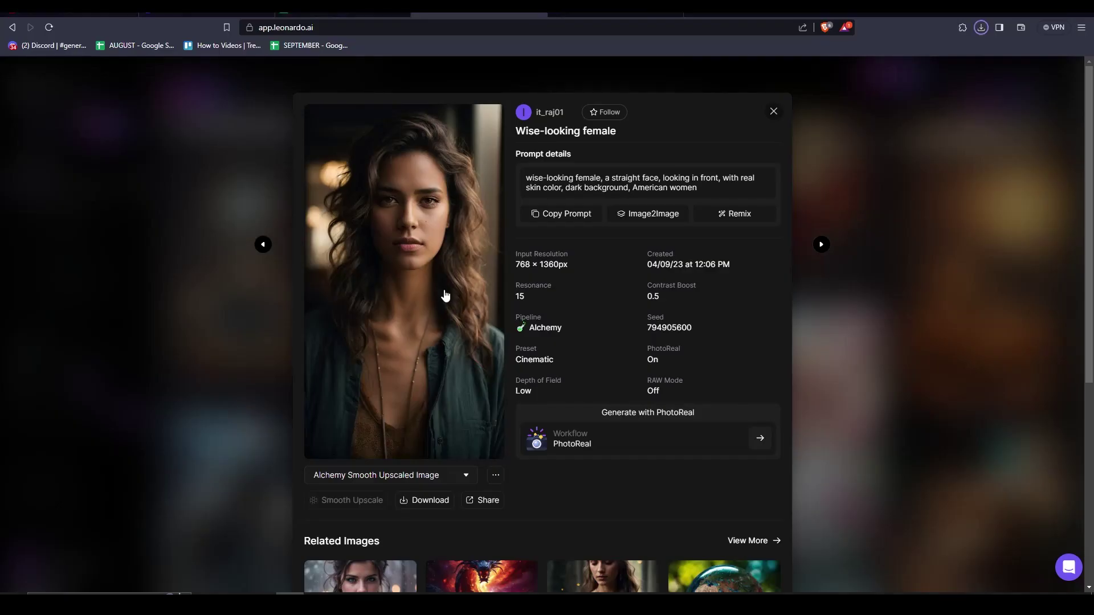
Download the related image of the female soldier in winter camo and close its details view.
scroll(530, 347, down, 5)
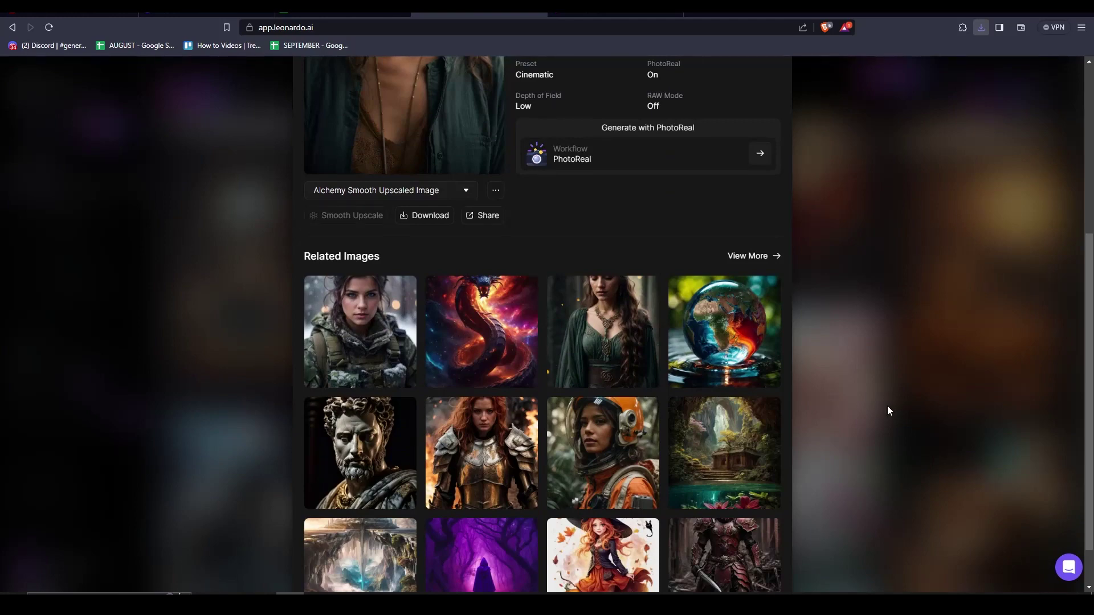
click(360, 335)
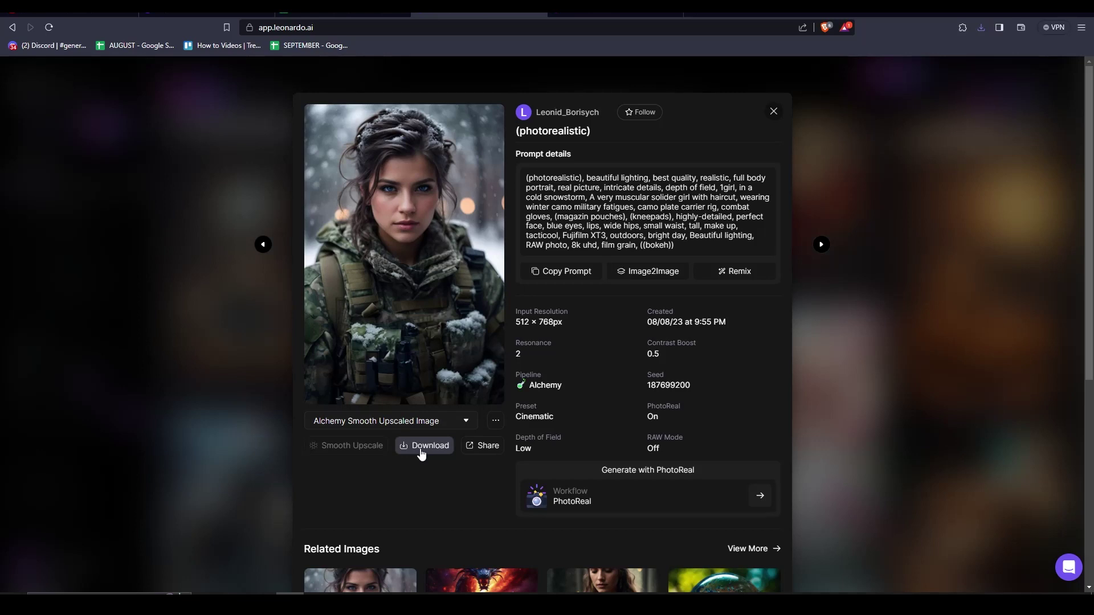
click(422, 446)
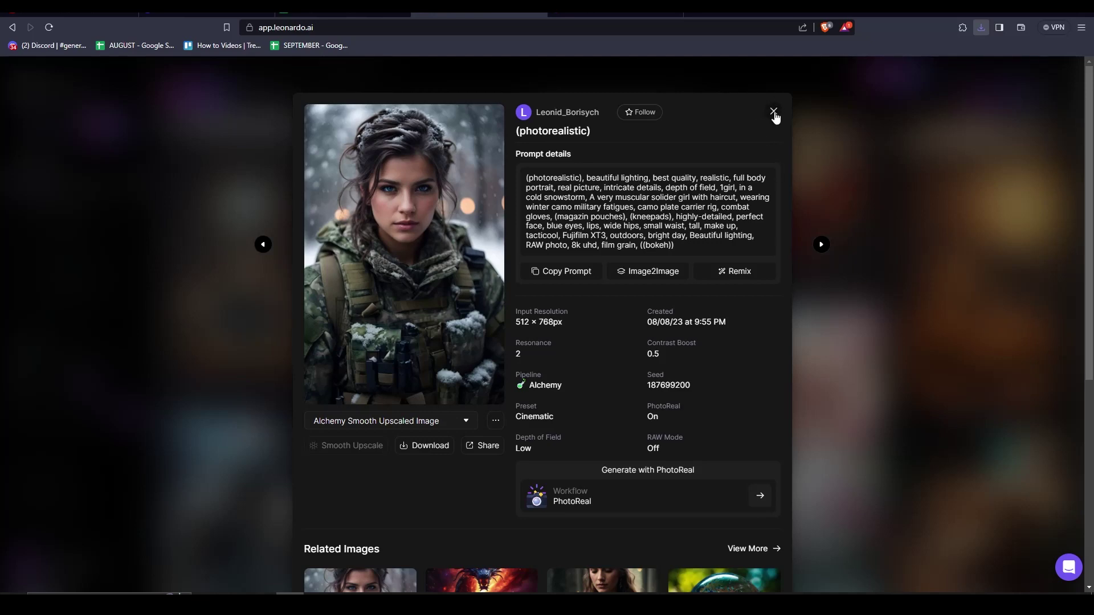
click(773, 112)
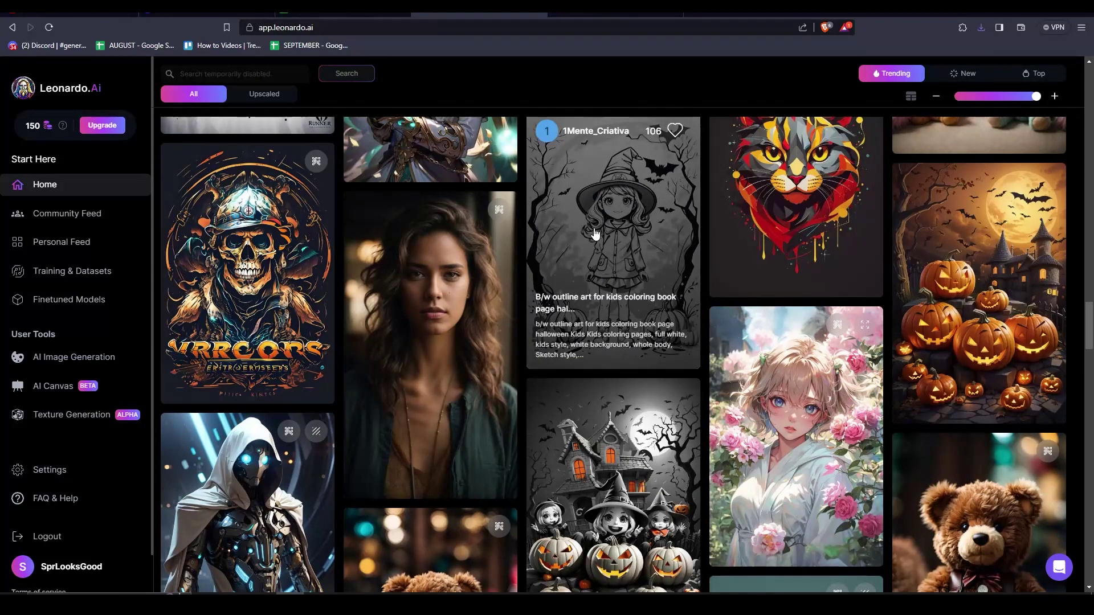
Switch to Discord and start creating a custom server for me and my friends, selecting its default name for replacement.
click(104, 13)
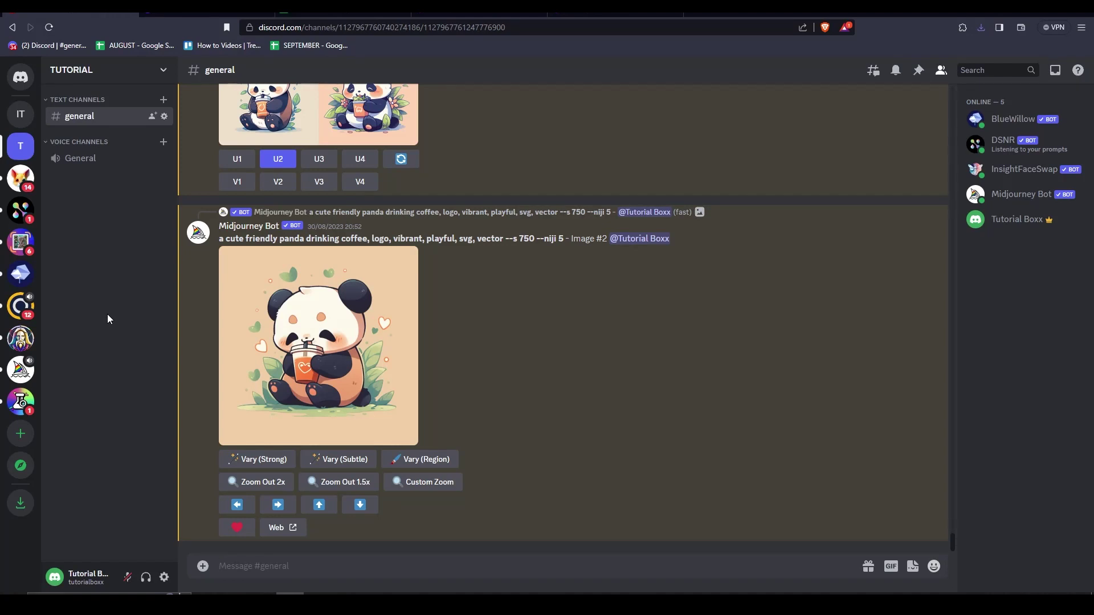
click(19, 436)
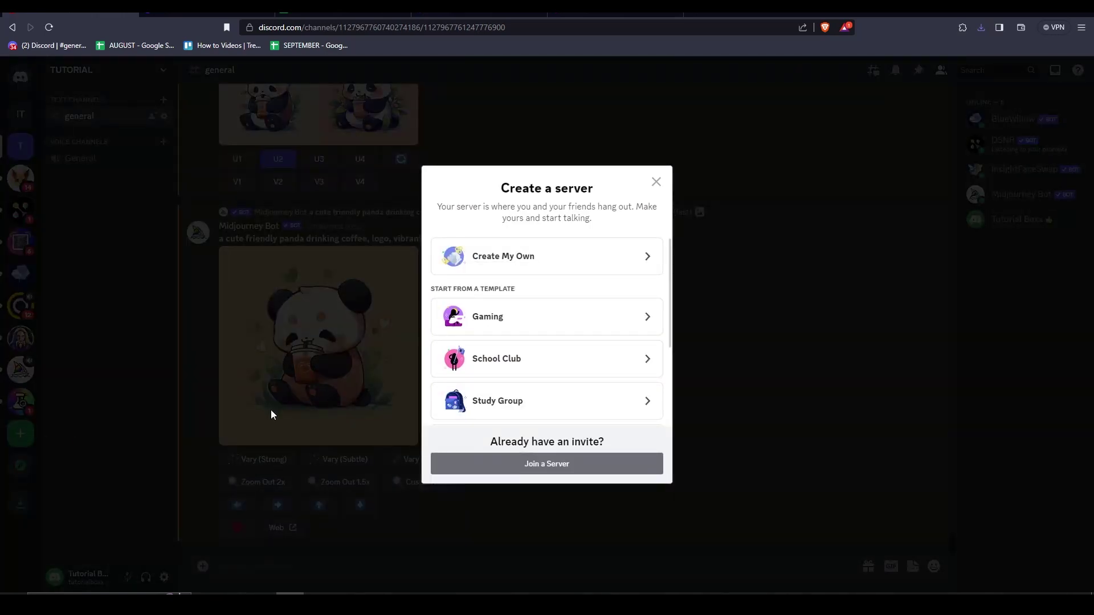
click(573, 262)
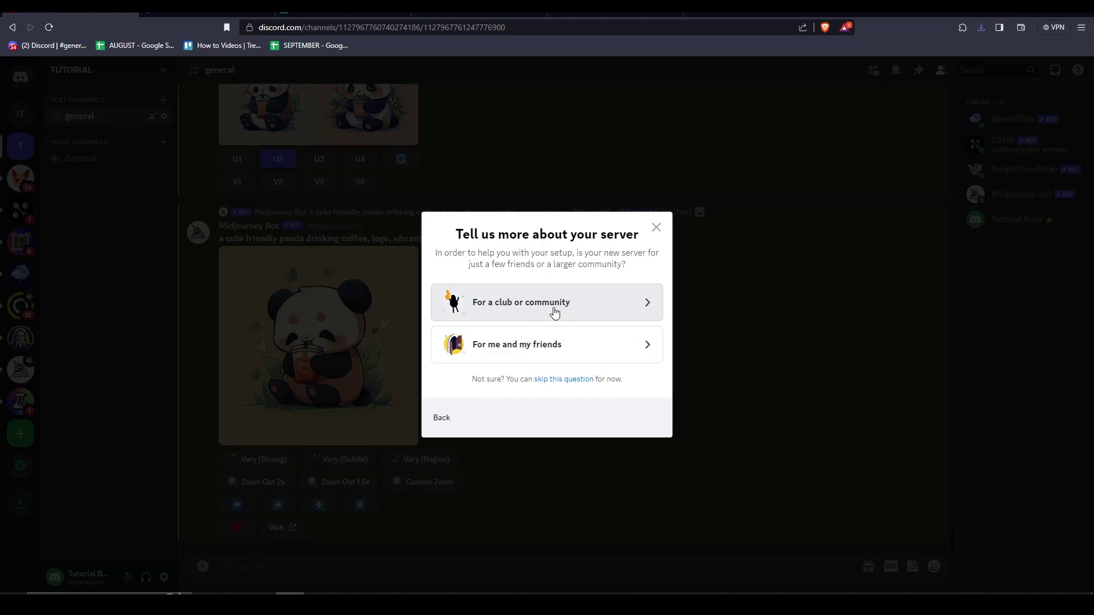
click(553, 353)
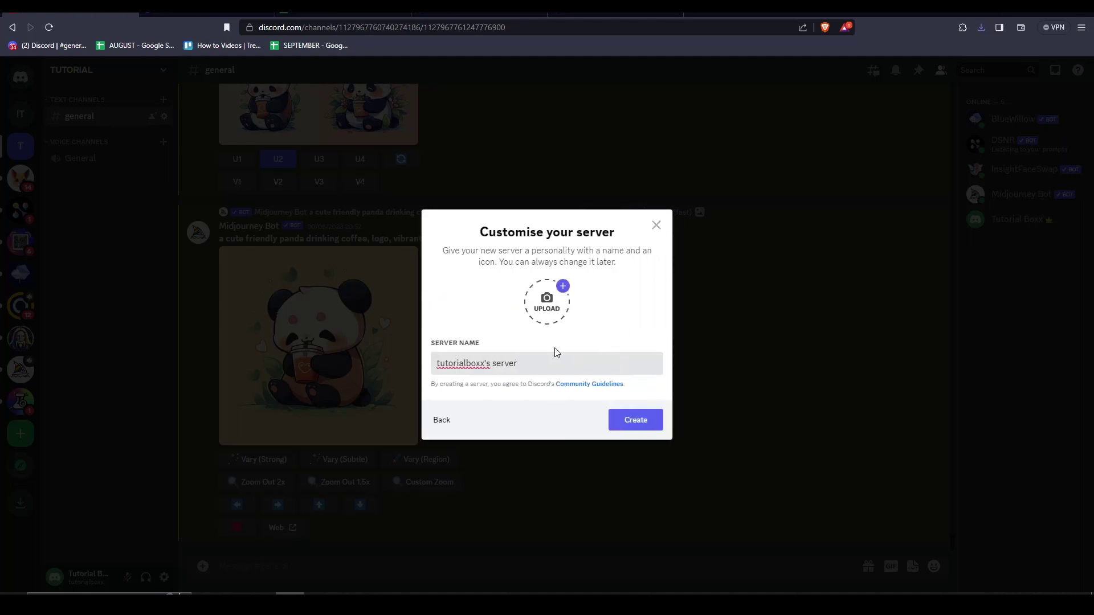
triple_click(544, 366)
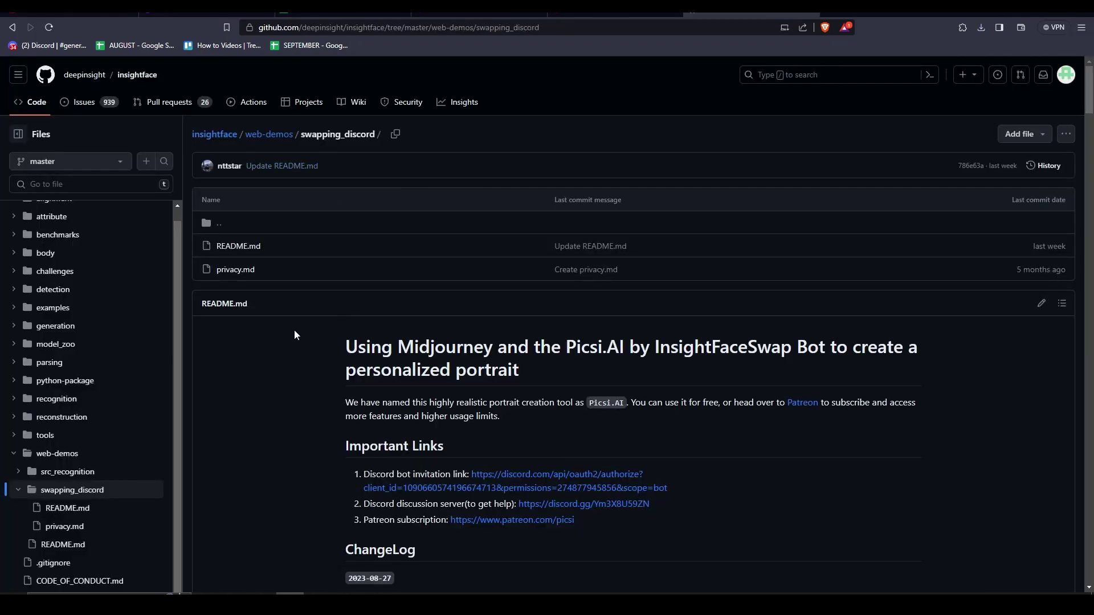
Examine the swapping_discord README on GitHub, covering its changelog, slash commands, step-by-step guide and FAQ.
scroll(295, 331, down, 15)
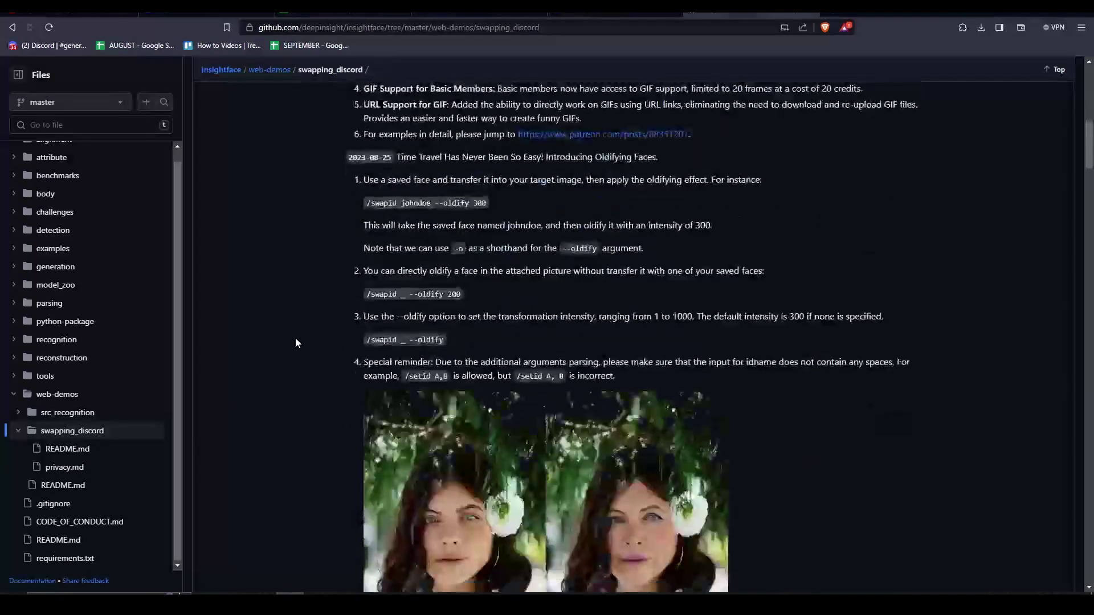
scroll(296, 343, down, 15)
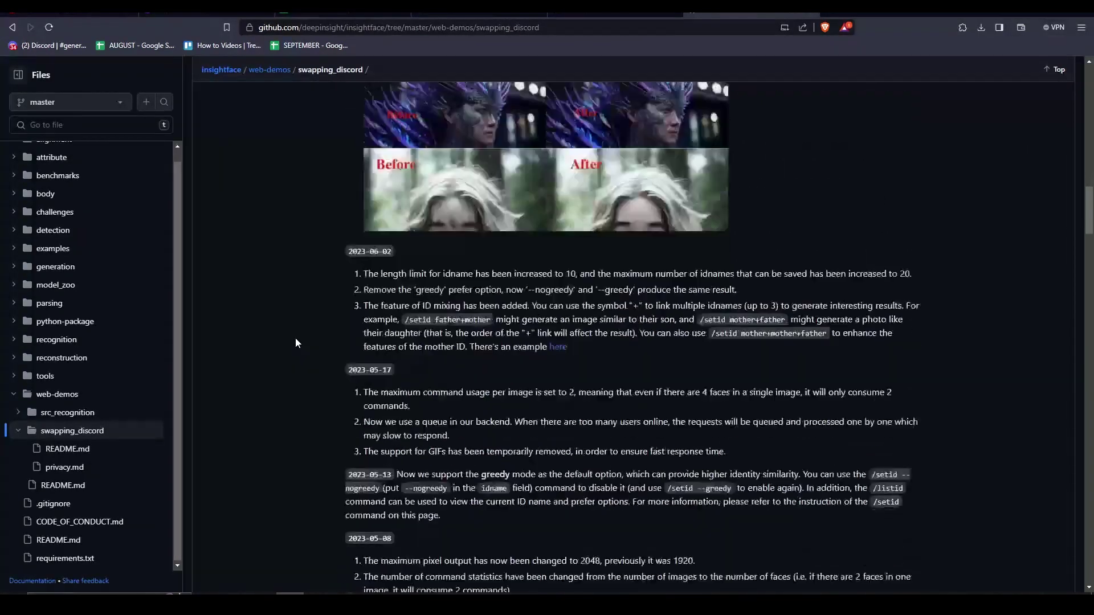
scroll(295, 342, down, 15)
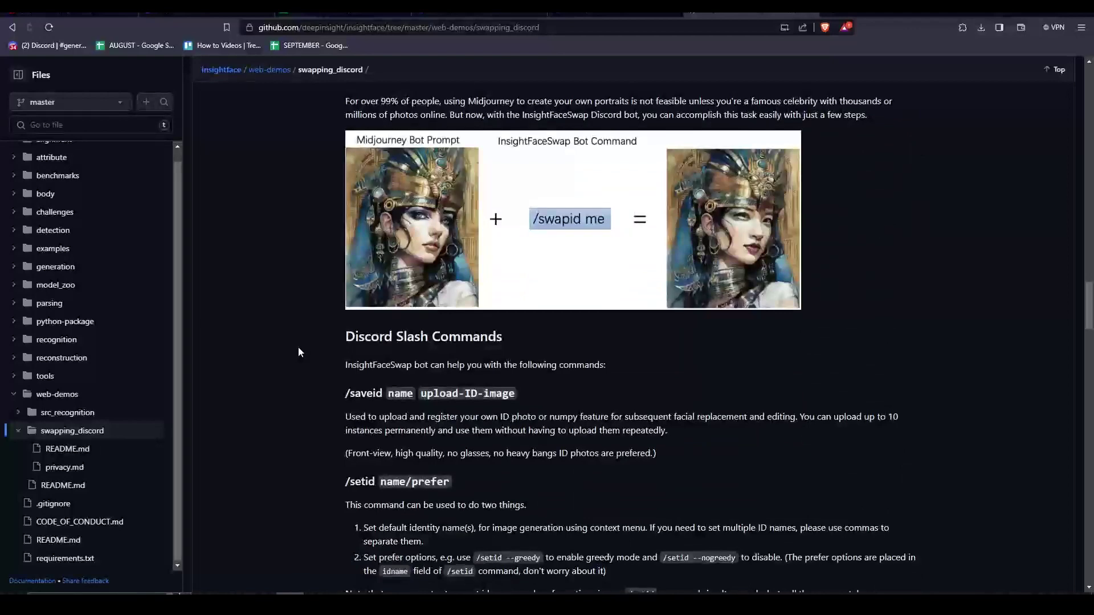
scroll(299, 352, down, 7)
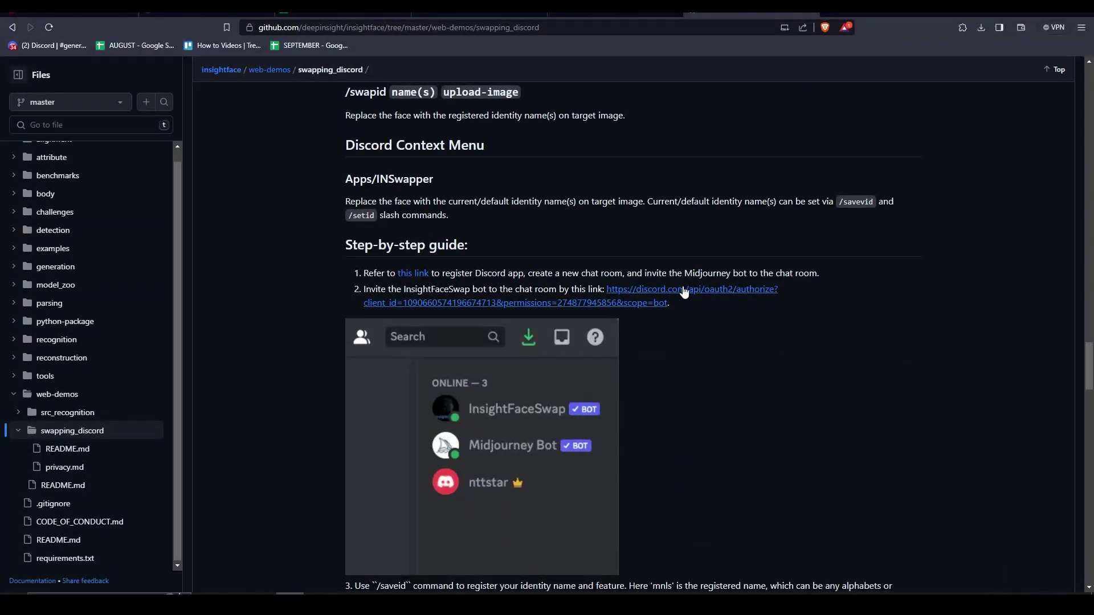
scroll(720, 312, down, 18)
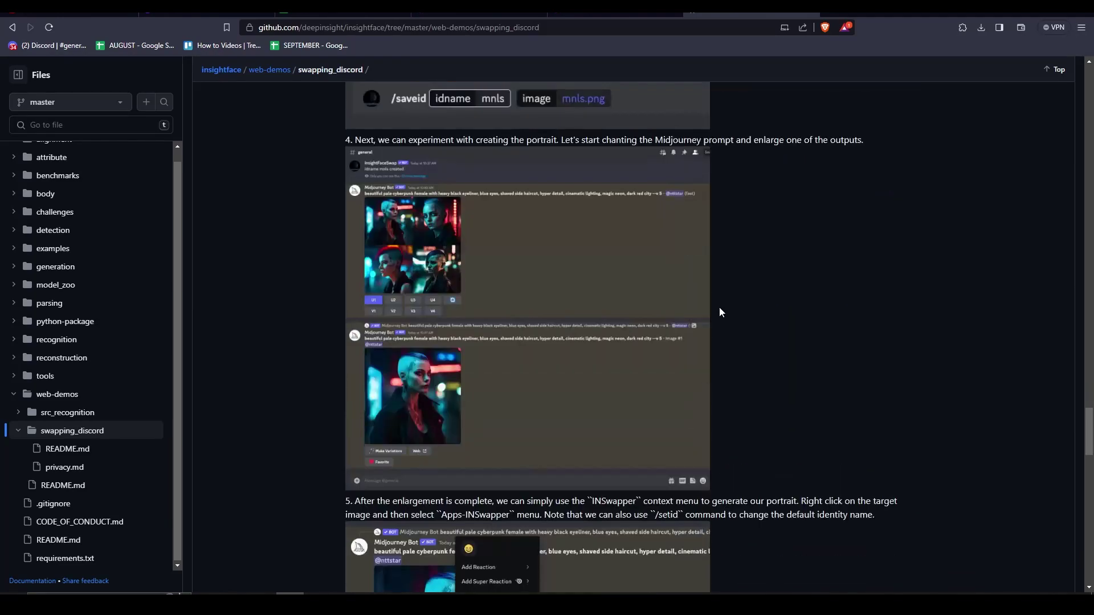
scroll(719, 311, down, 20)
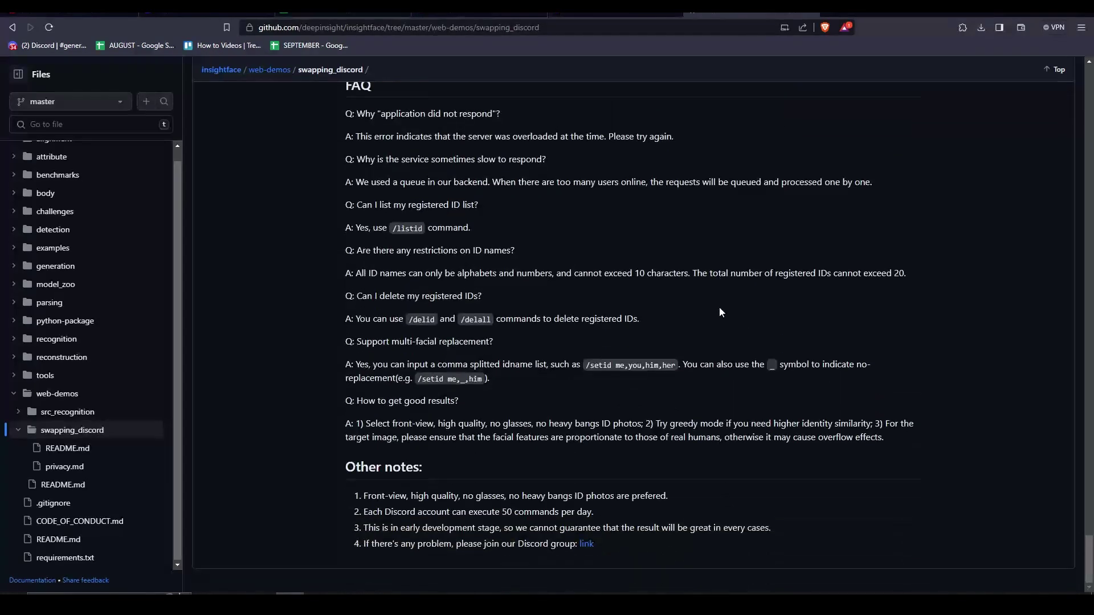
scroll(718, 312, up, 7)
scroll(718, 312, up, 20)
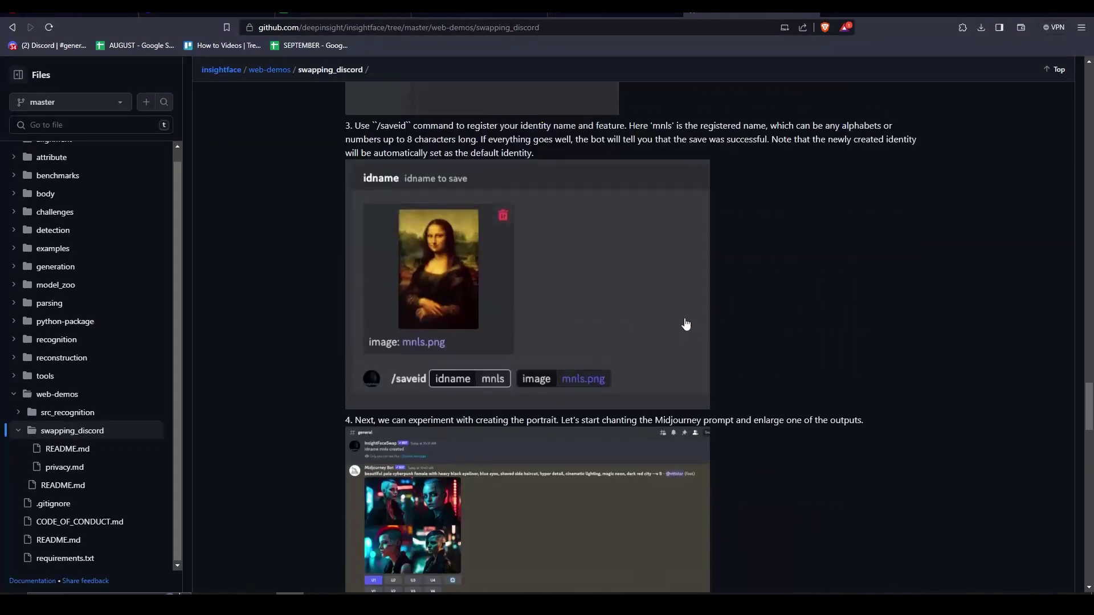
Add the InsightFace bot to the TUTORIAL server using the guide's invitation link with all requested permissions, and open the bot's profile there.
scroll(684, 319, up, 2)
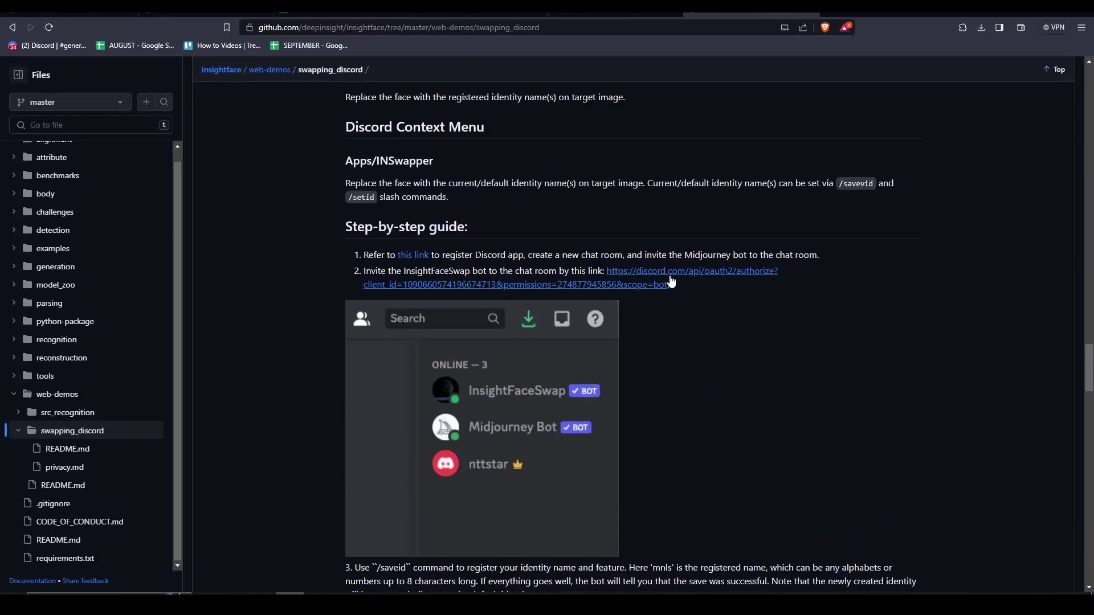
click(660, 279)
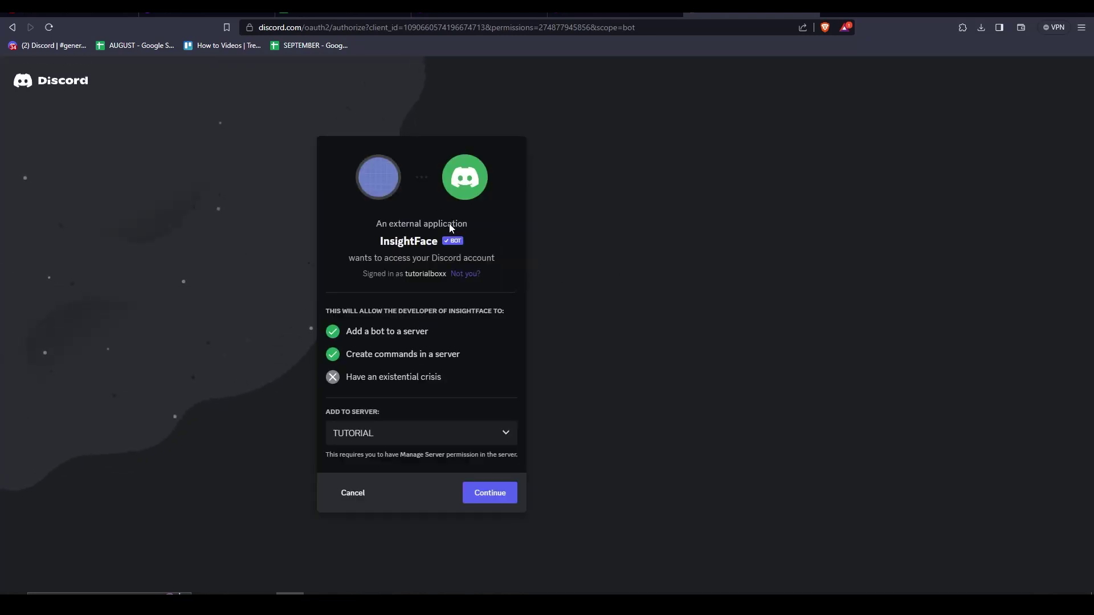
click(435, 437)
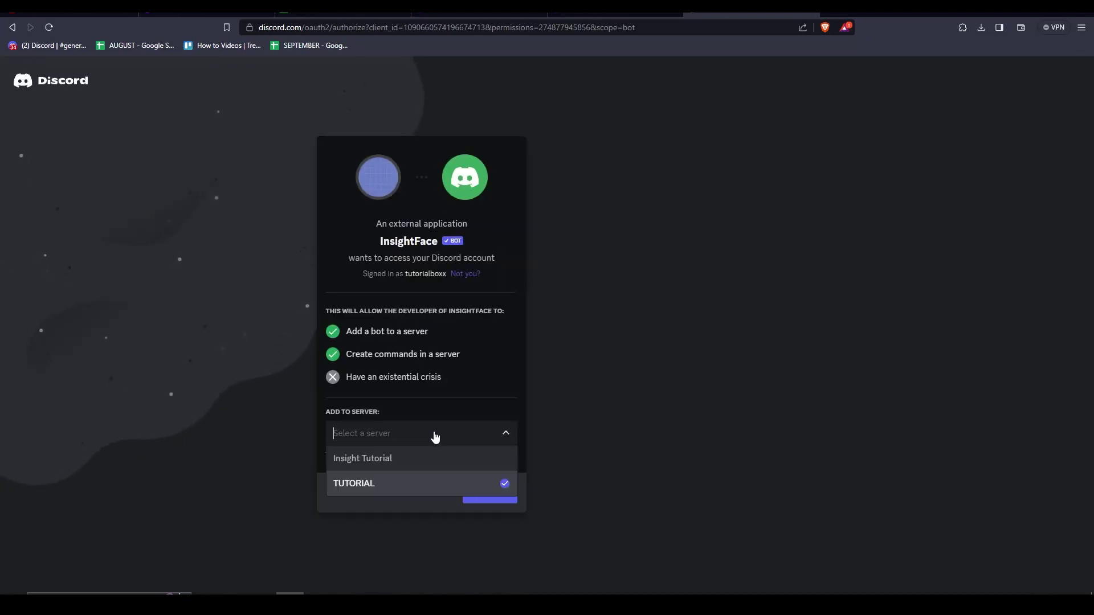
click(391, 486)
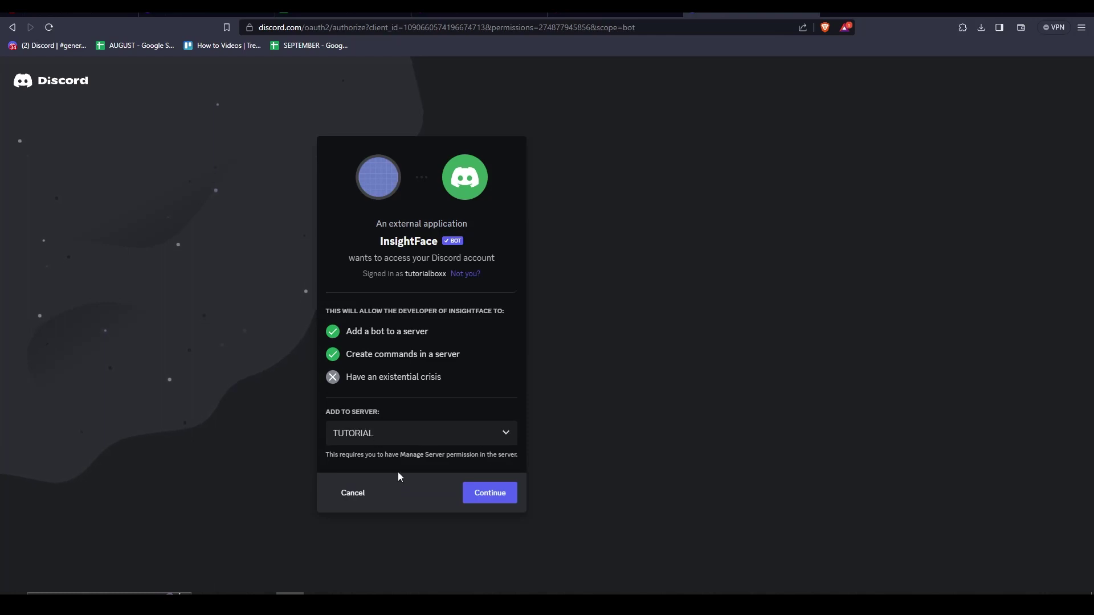
click(492, 495)
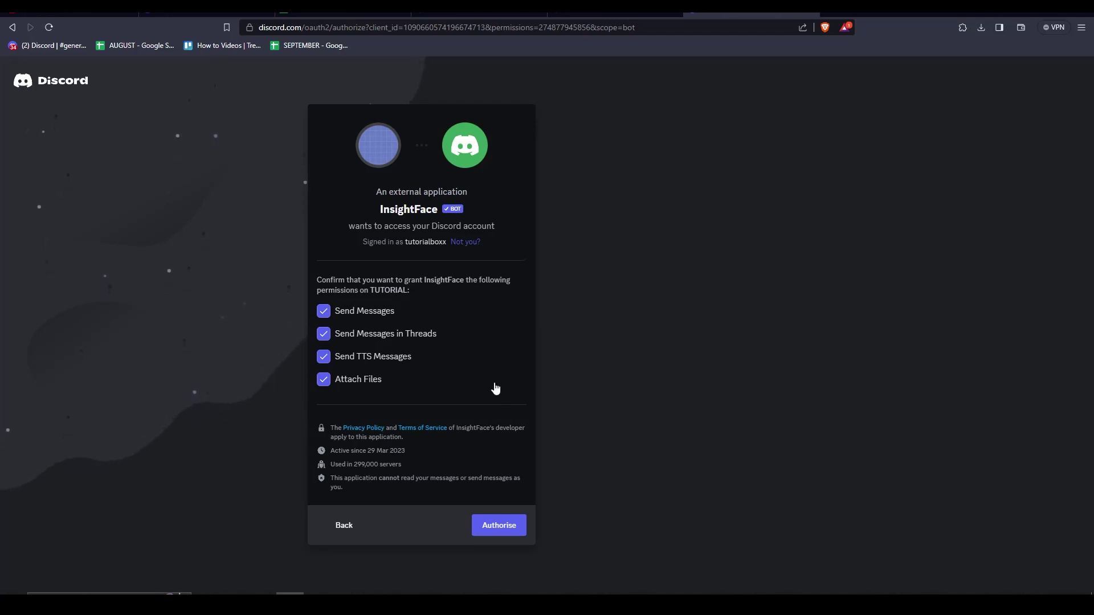
click(488, 524)
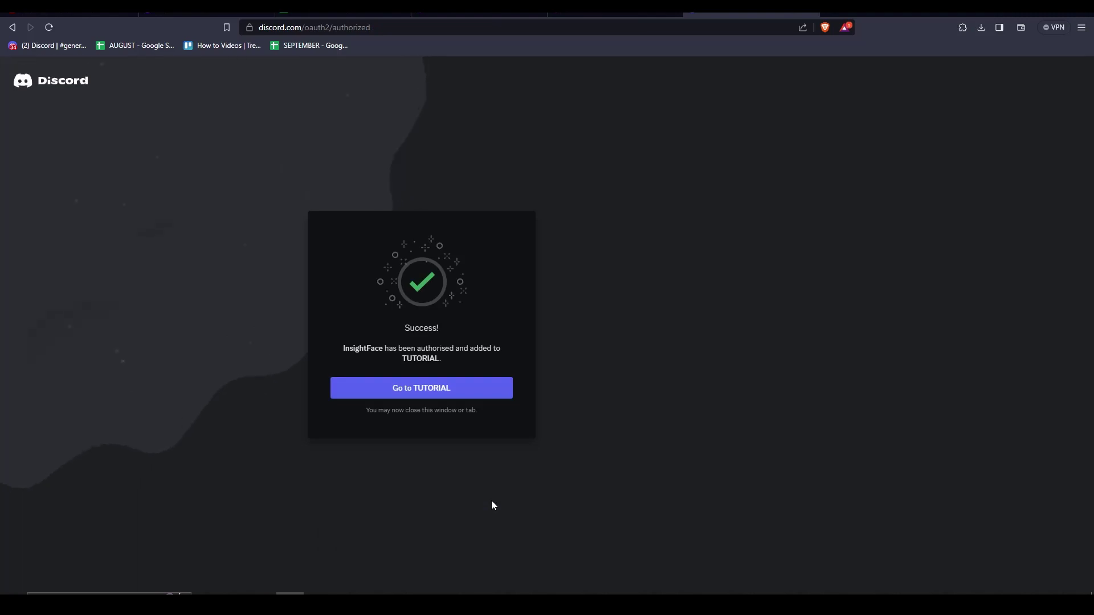
click(402, 390)
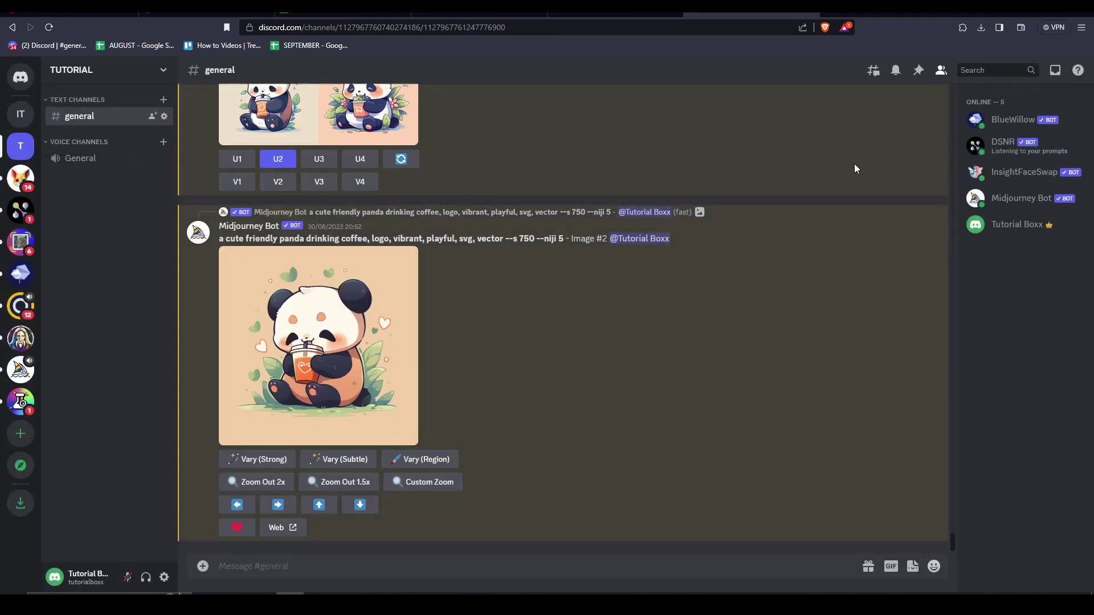
click(1038, 179)
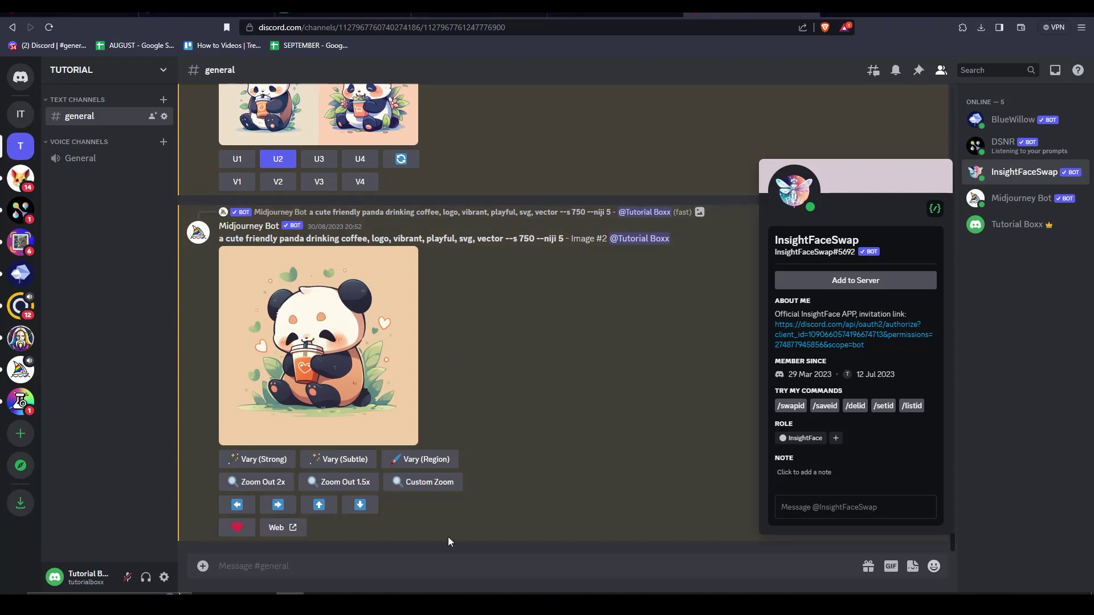
Run the /saveid command in the general channel with idname Boxx and the downloaded wise-looking female portrait as its image.
click(322, 572)
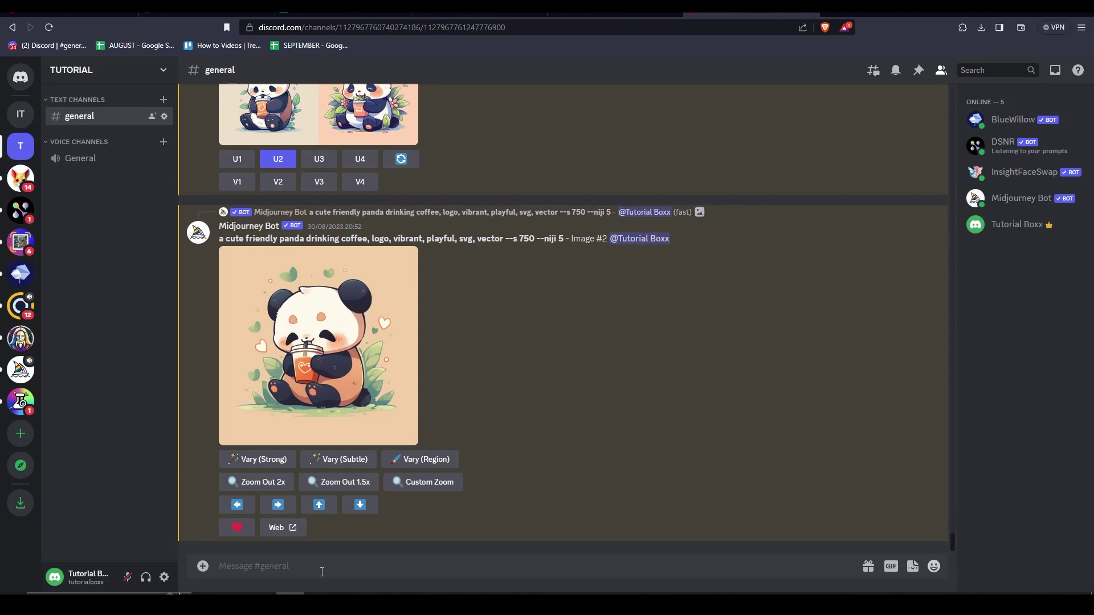
text(/sa)
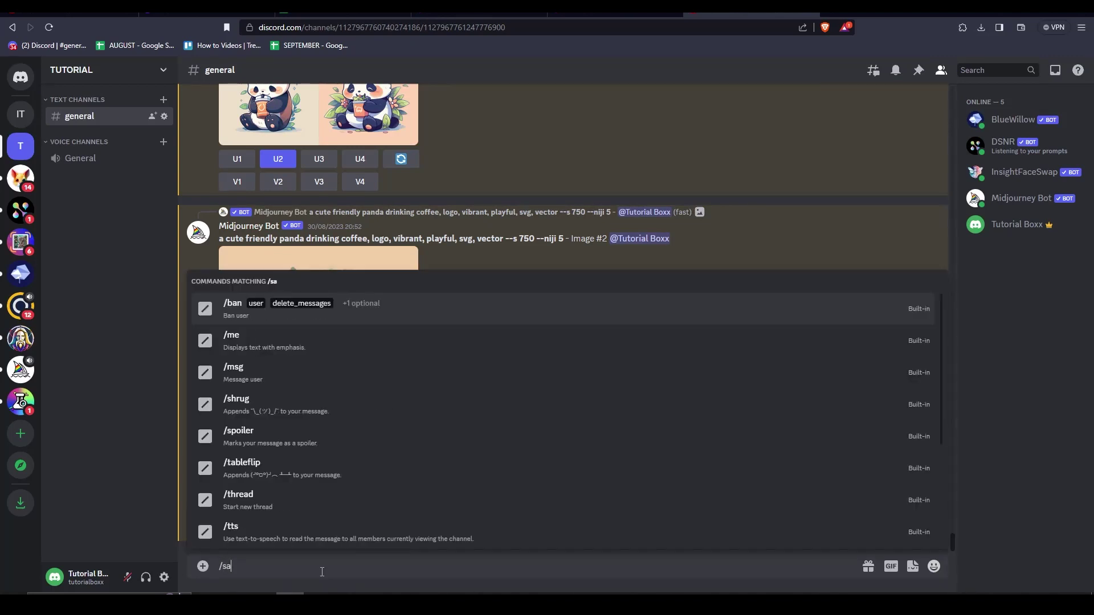
text(ve)
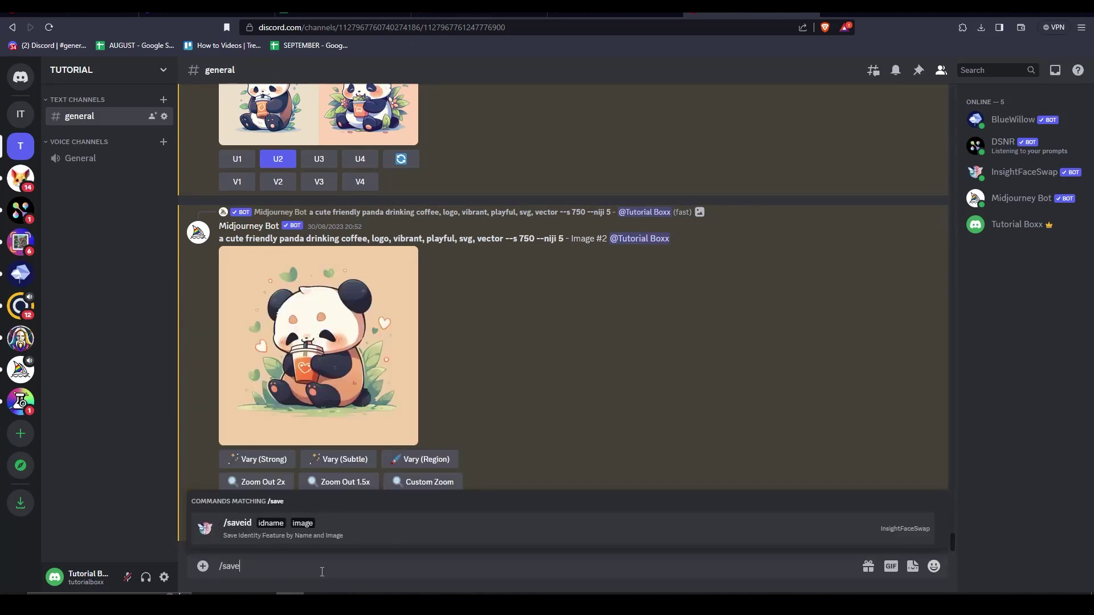
click(341, 532)
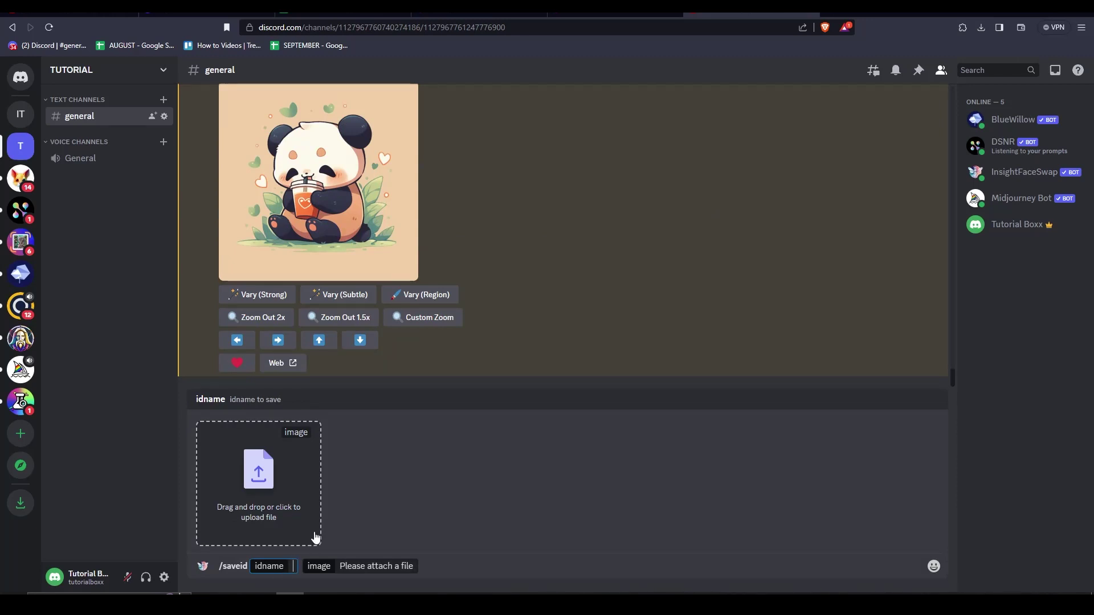
text(Boxx)
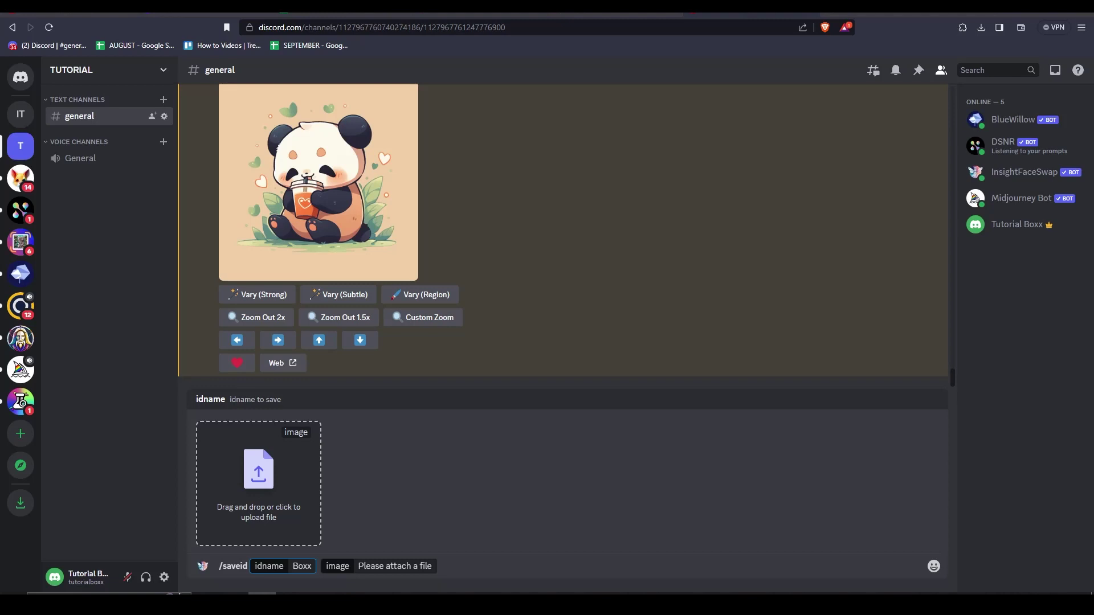
drag(259, 484, 327, 488)
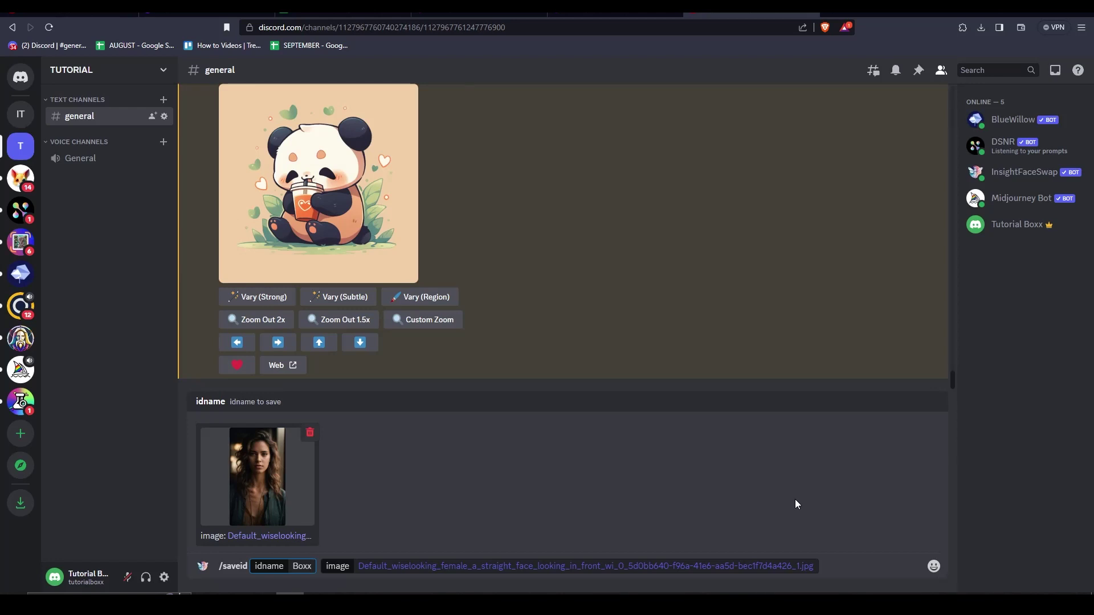
key(Return)
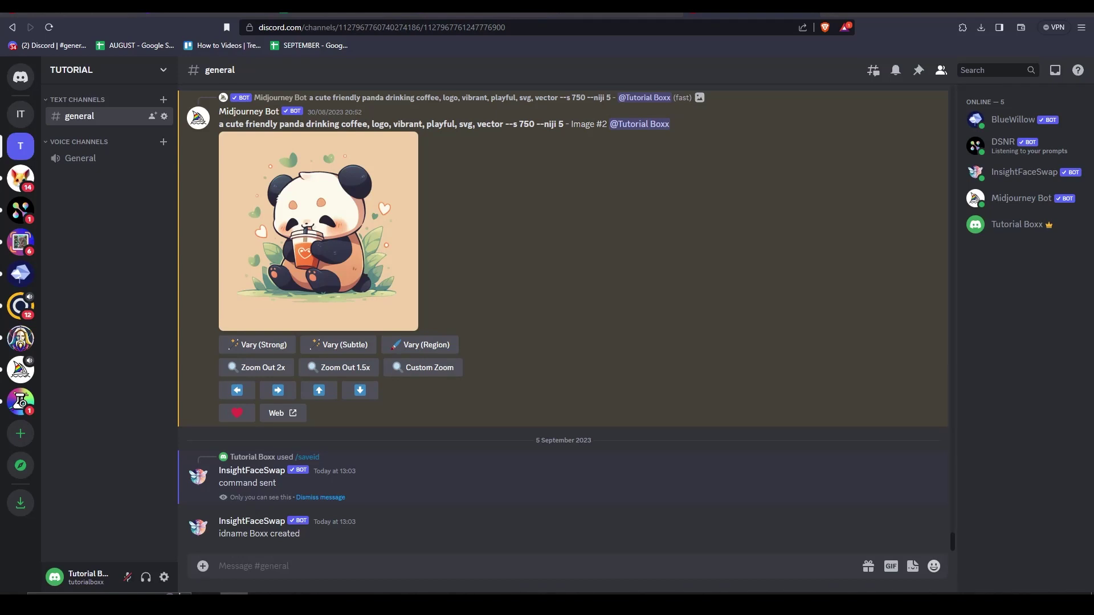
Run the /swapid command in the general channel with idname Boxx and the photorealistic picture of the woman in snowy military gear as image.
text(/)
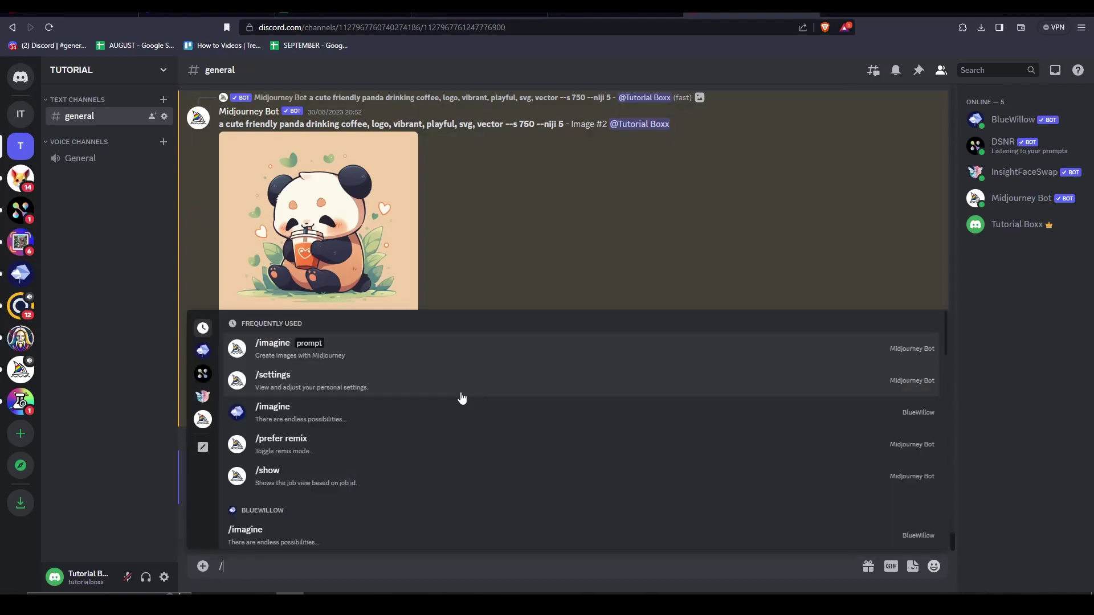
text(s)
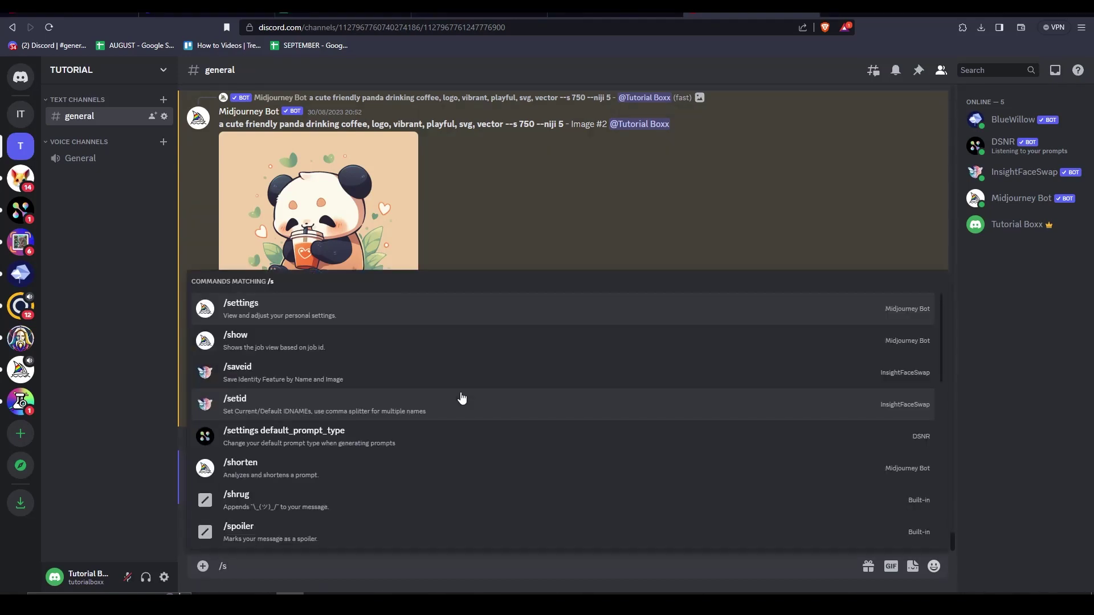
text(wa)
key(Tab)
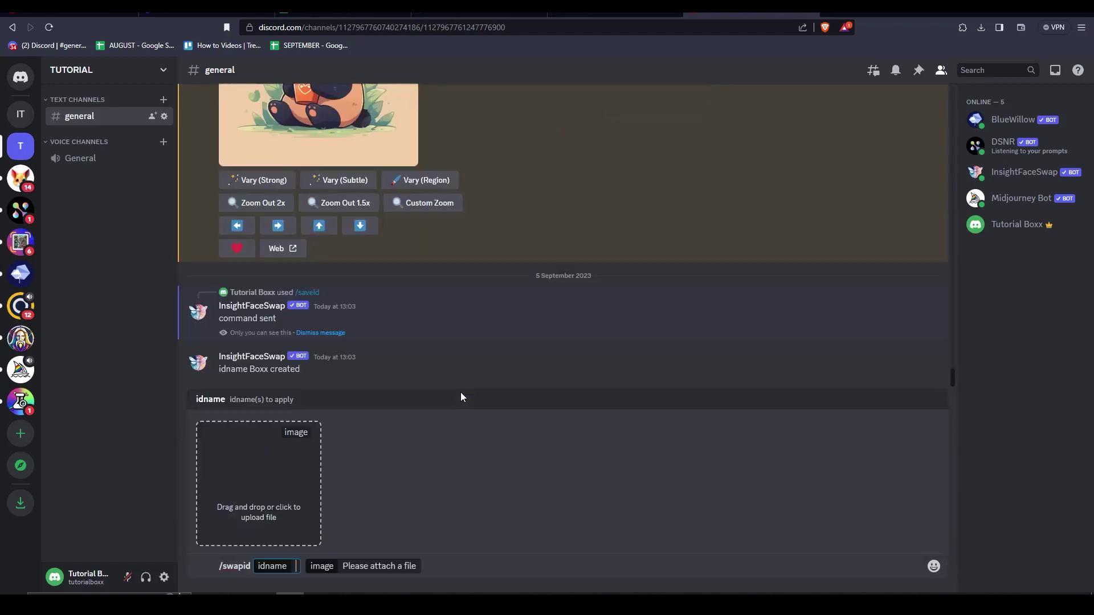
text(Boxx)
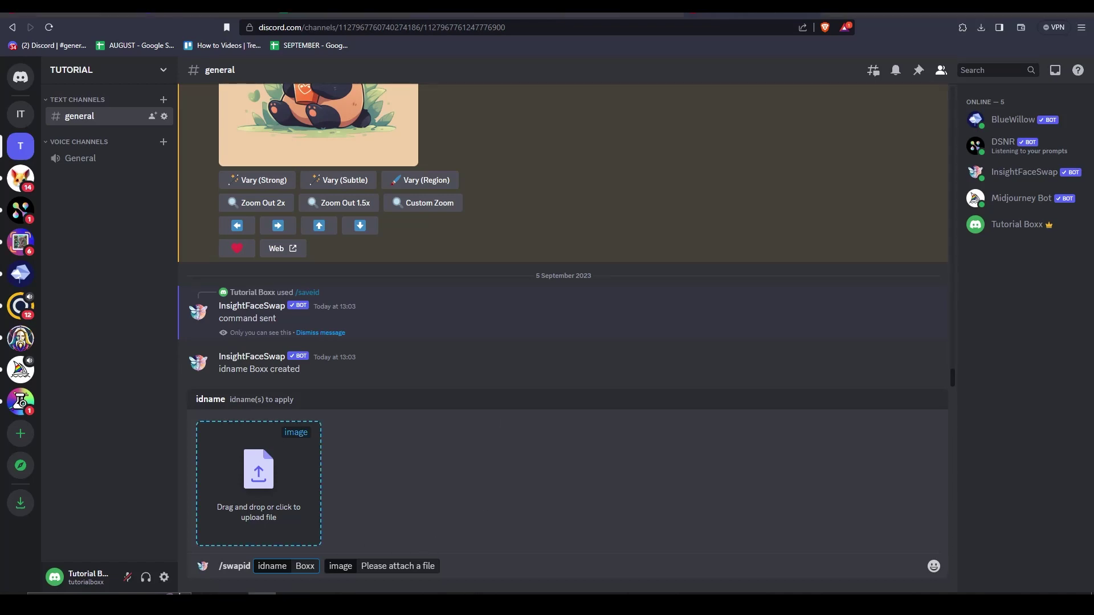
drag(258, 612, 259, 484)
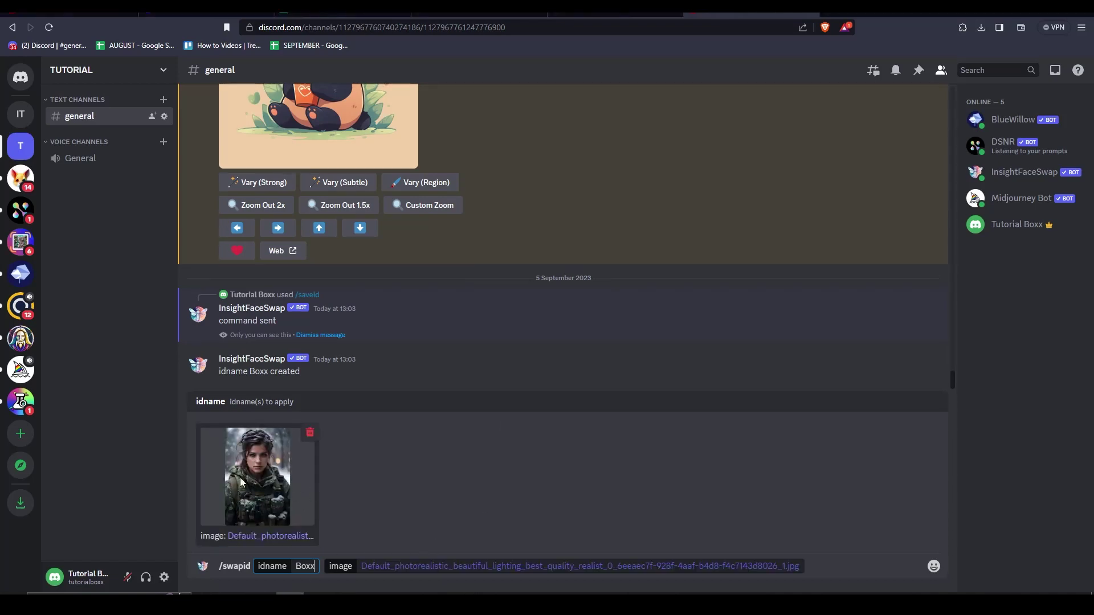
key(Return)
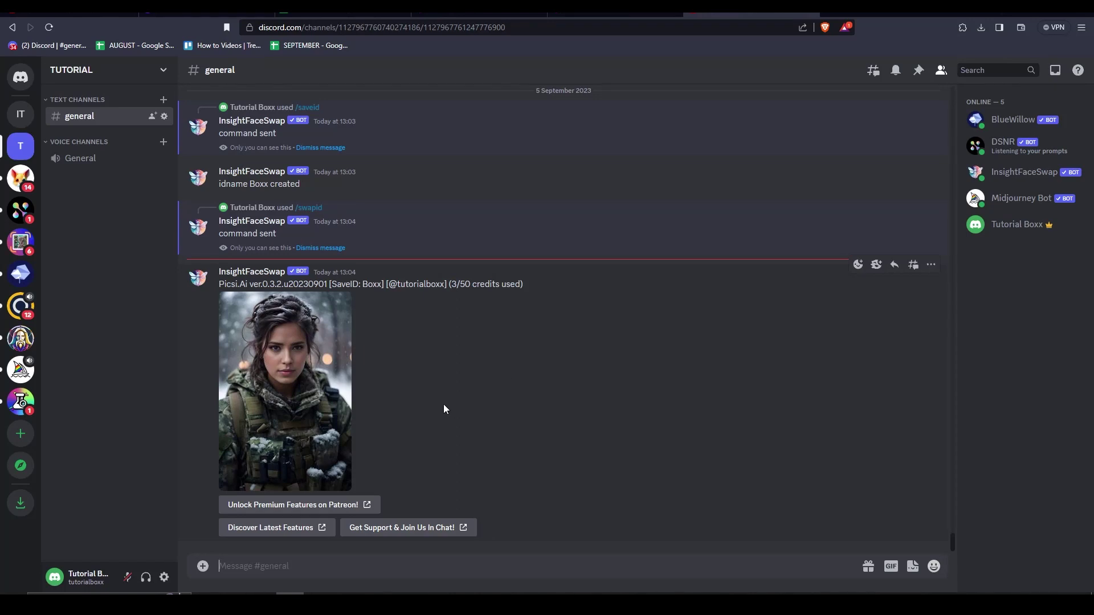
Examine the face-swapped soldier portrait returned by InsightFaceSwap, viewing it enlarged and closing it again.
scroll(444, 409, up, 1)
scroll(440, 408, up, 6)
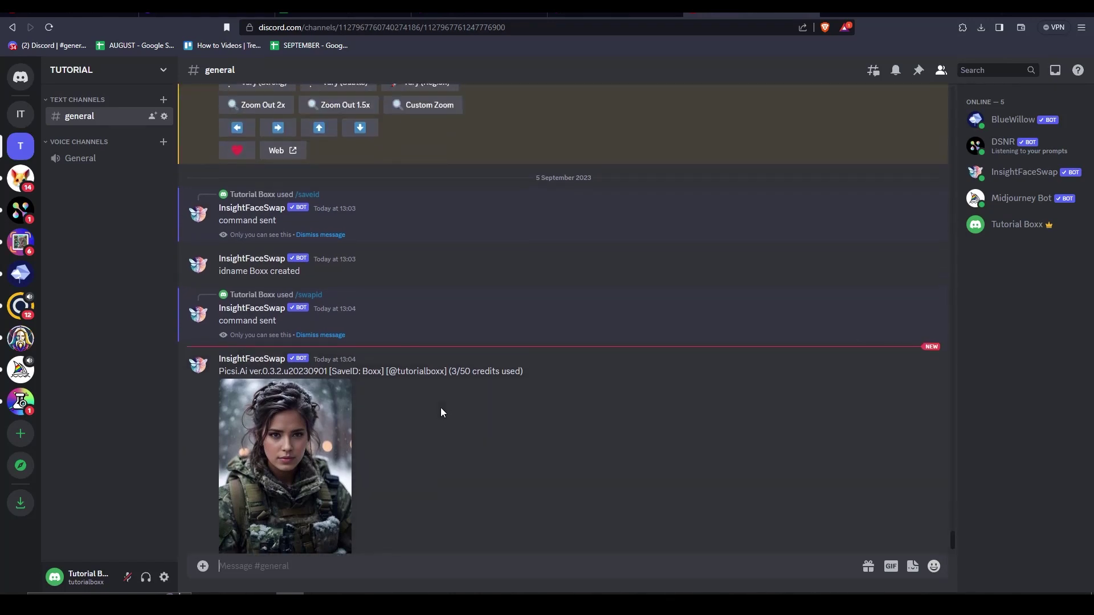
scroll(440, 408, down, 6)
scroll(440, 408, down, 1)
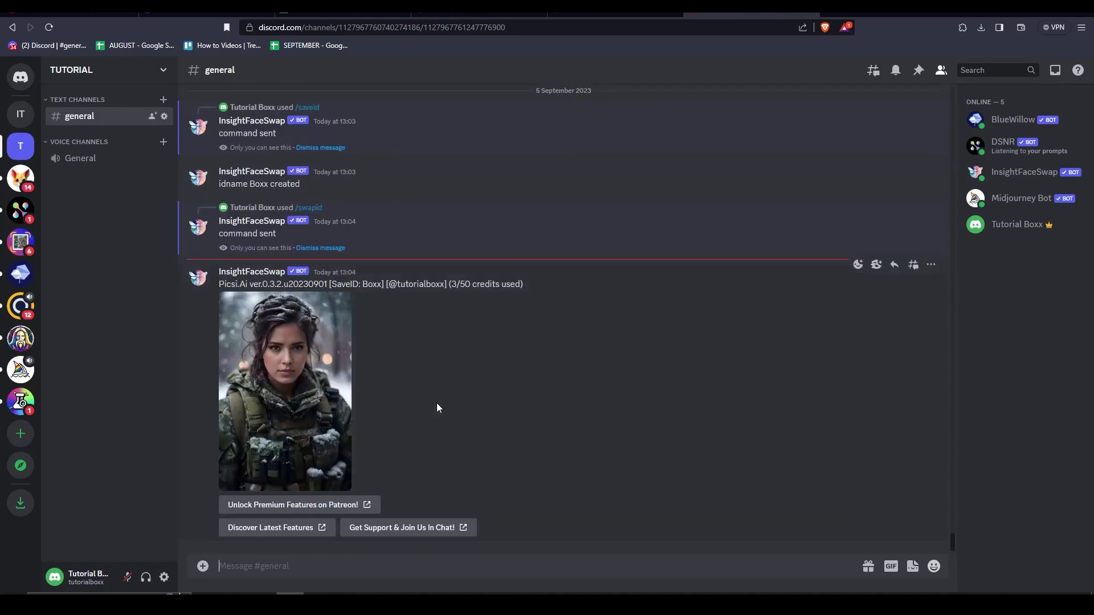
click(288, 390)
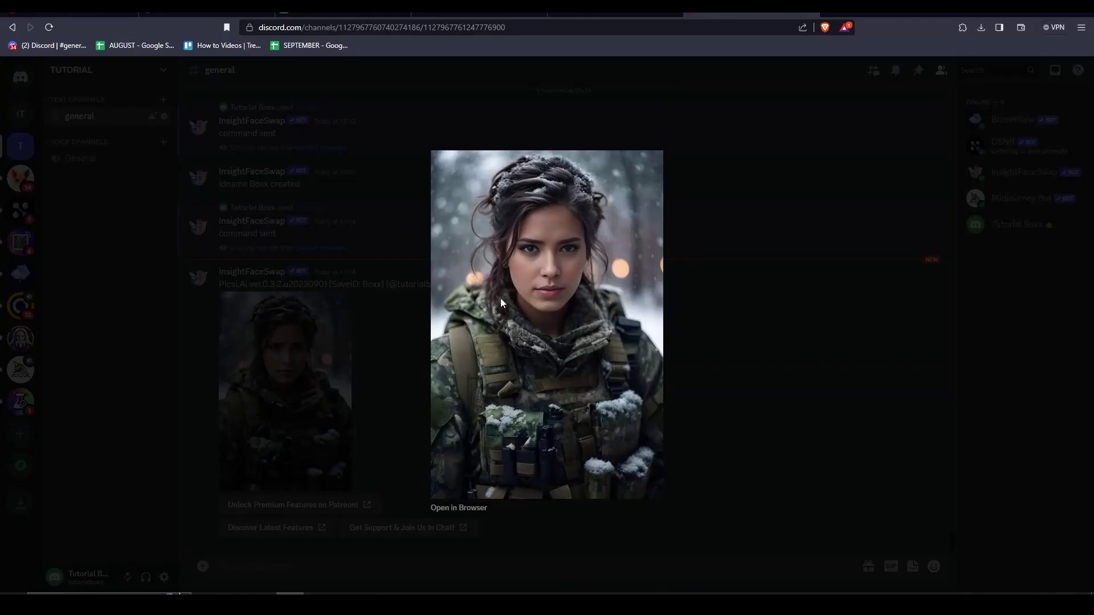
click(716, 368)
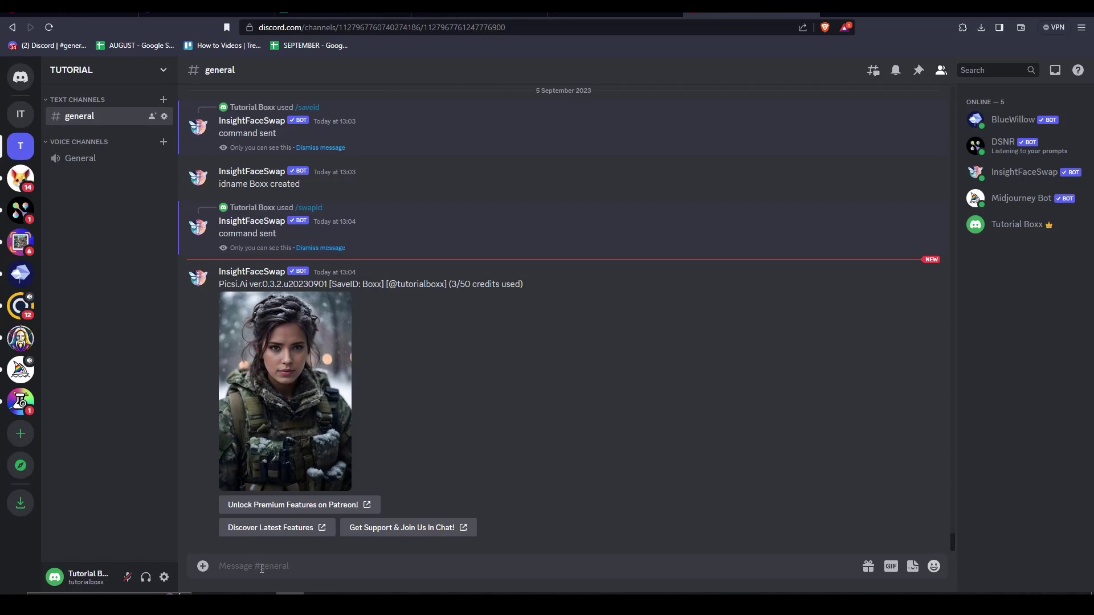
Run /swapid again with idname Boxx on the image DreamShaper_v7_a_young_business_woman_in_a_dark_room_his_eyes_3.jpg.
text(/swa)
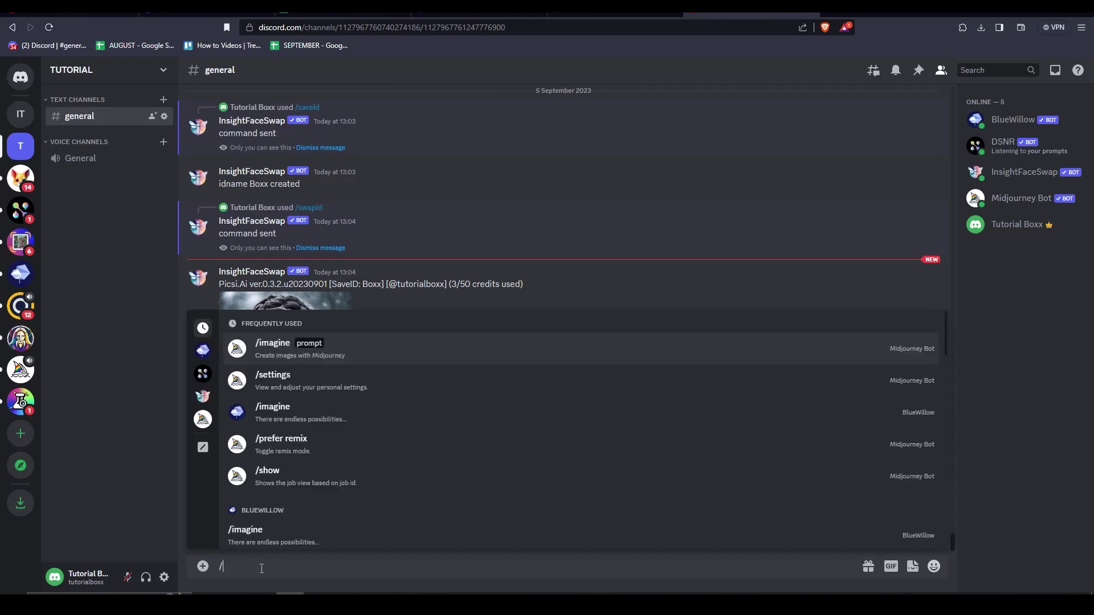
click(270, 529)
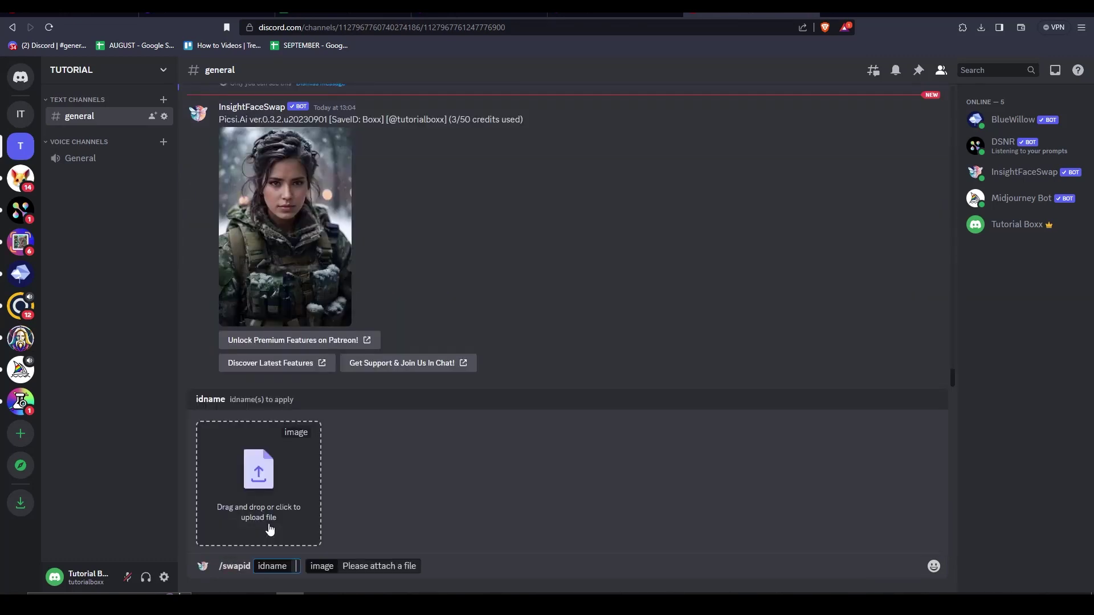
text(Boxx)
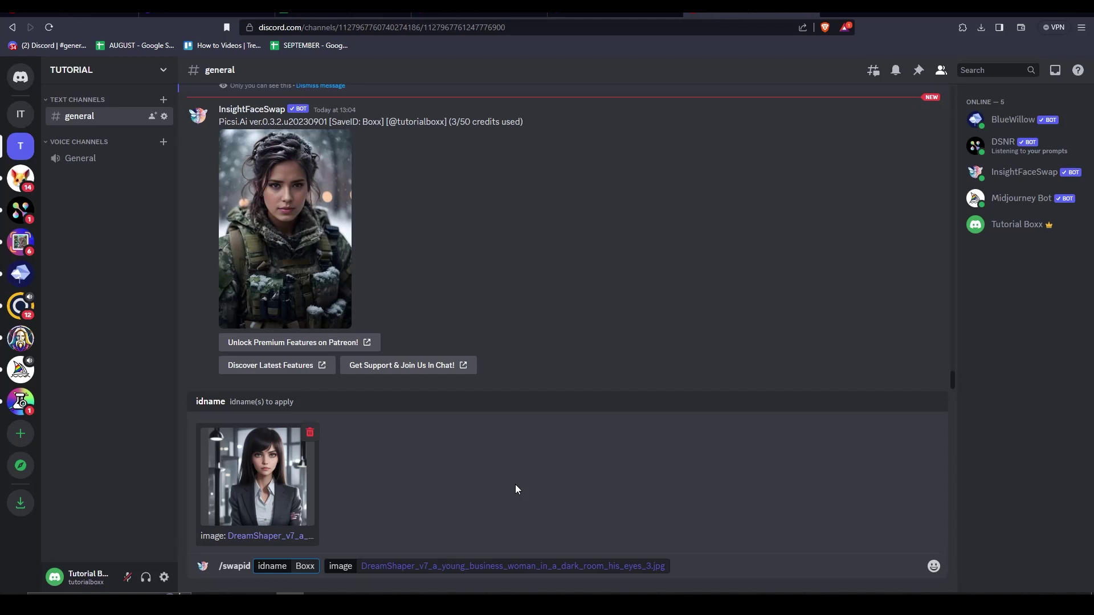
key(Return)
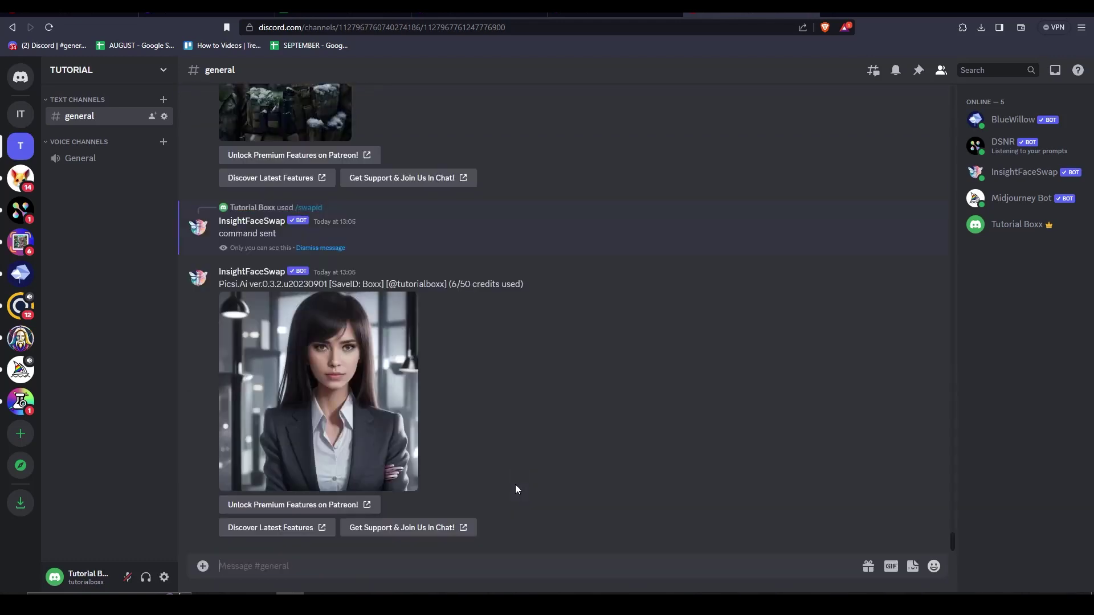
View the swapped business woman portrait enlarged, close it, and compare it with the earlier soldier result in the channel.
click(367, 400)
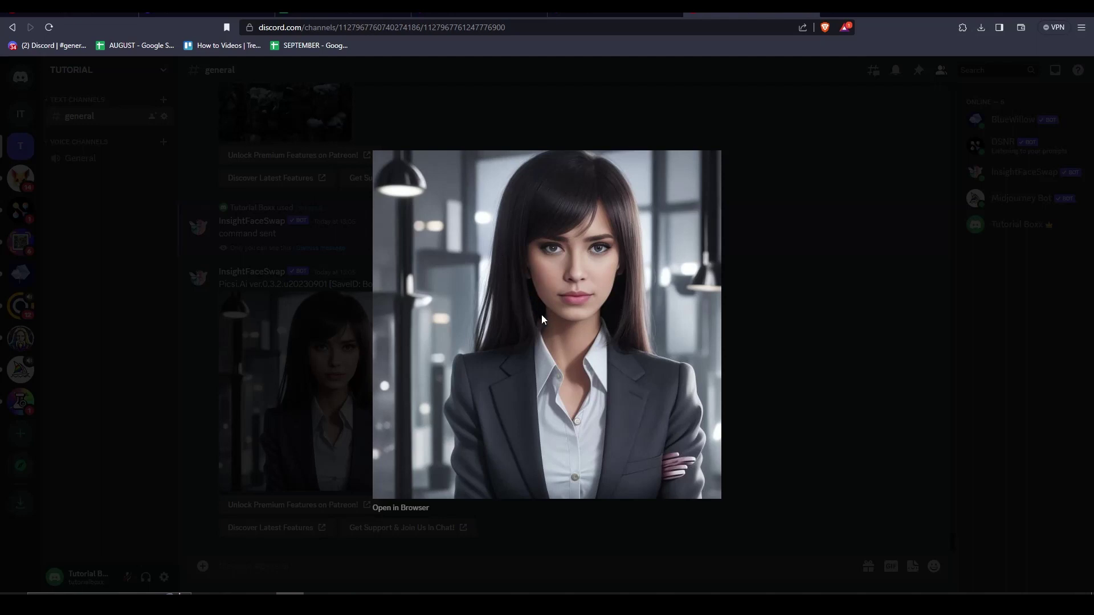
click(822, 459)
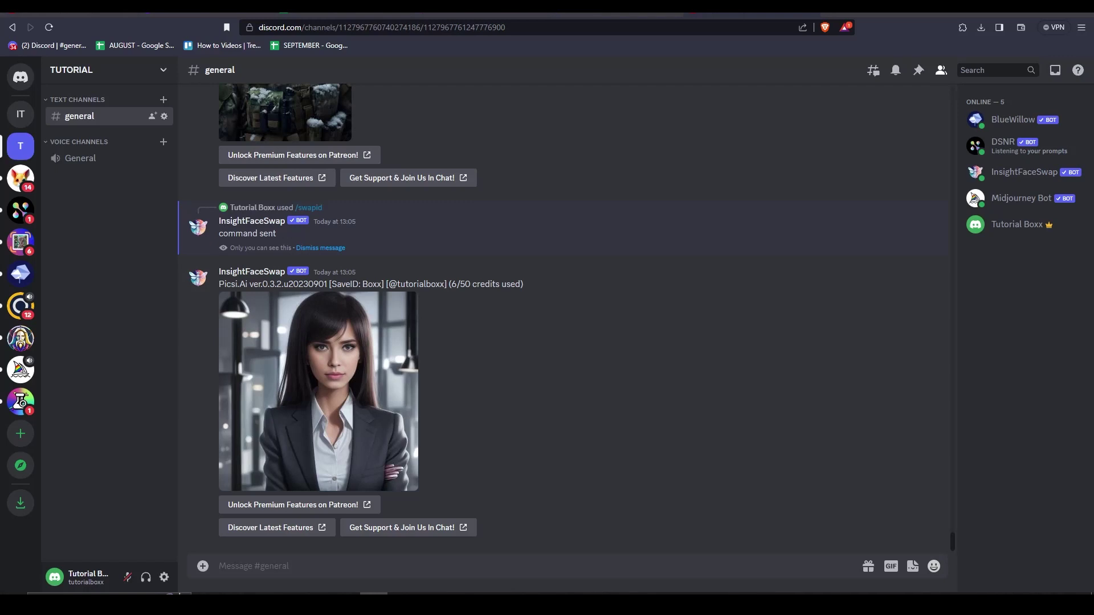
scroll(710, 402, up, 5)
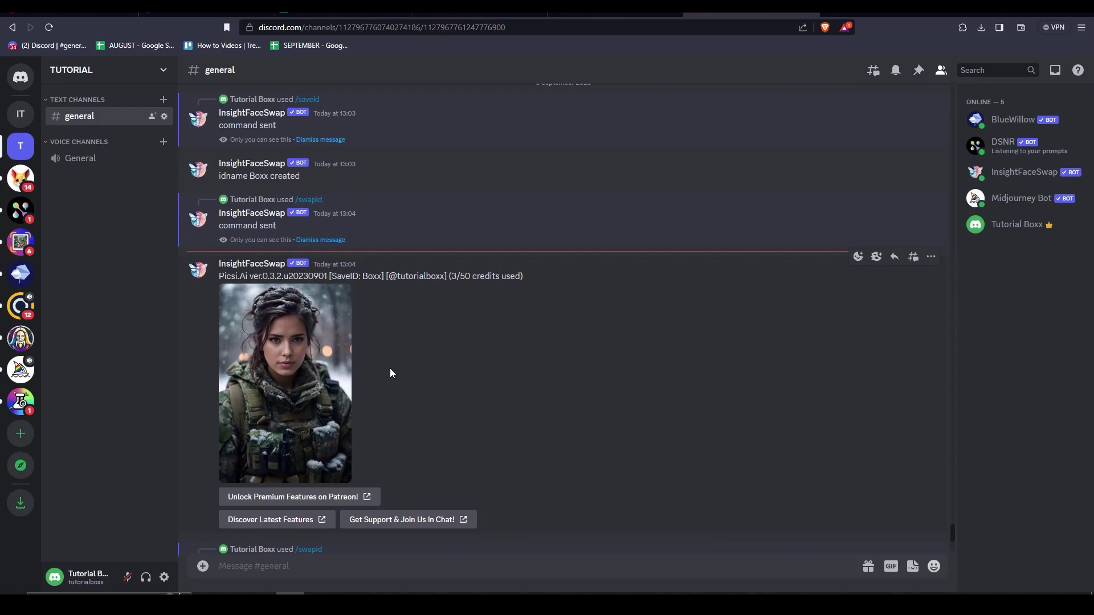
scroll(389, 368, down, 1)
scroll(329, 364, down, 3)
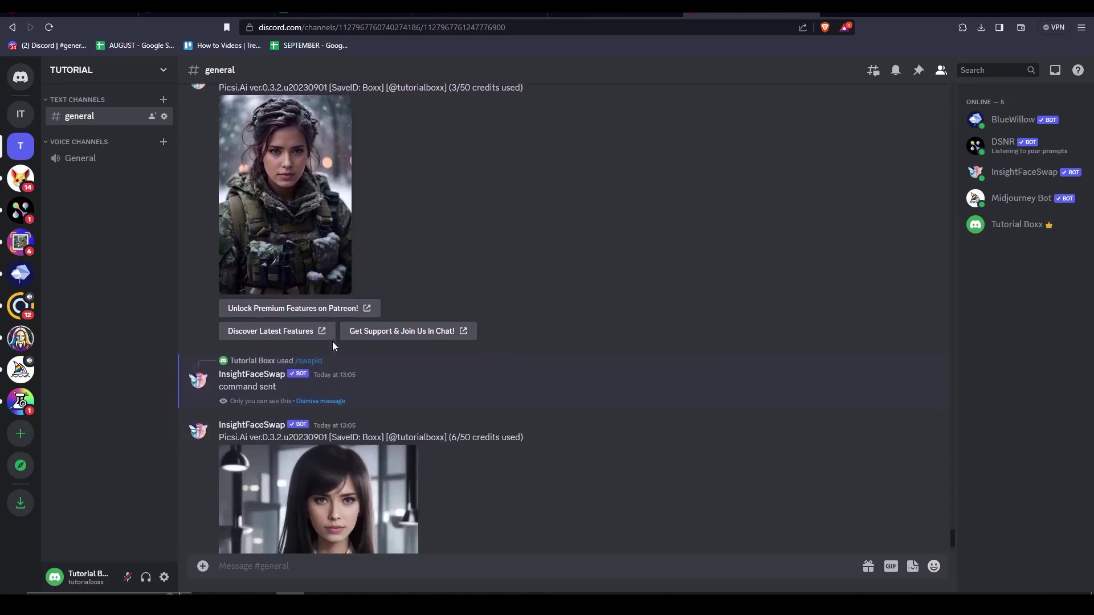